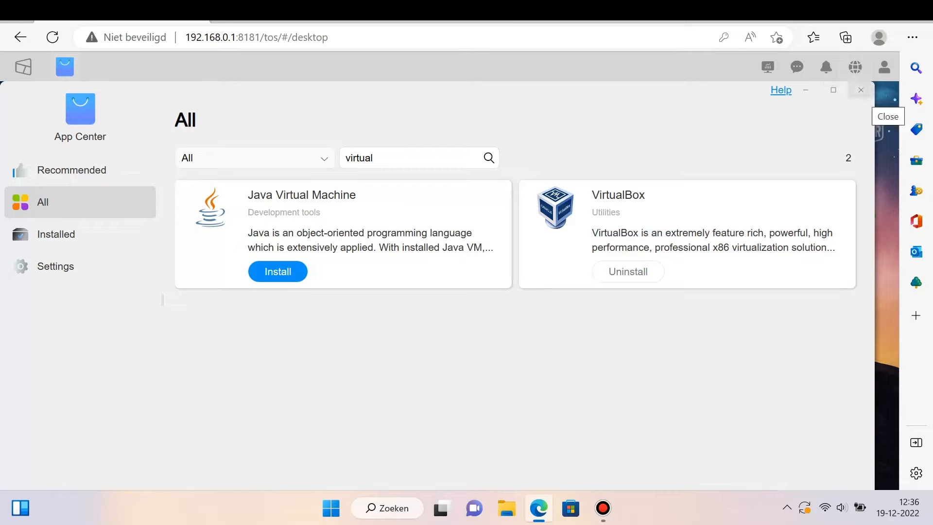
Step: Close the App Center, open VirtualBox from the NAS desktop and log in as admin with the account password
{"action": "left_click", "coordinate": [860, 90]}
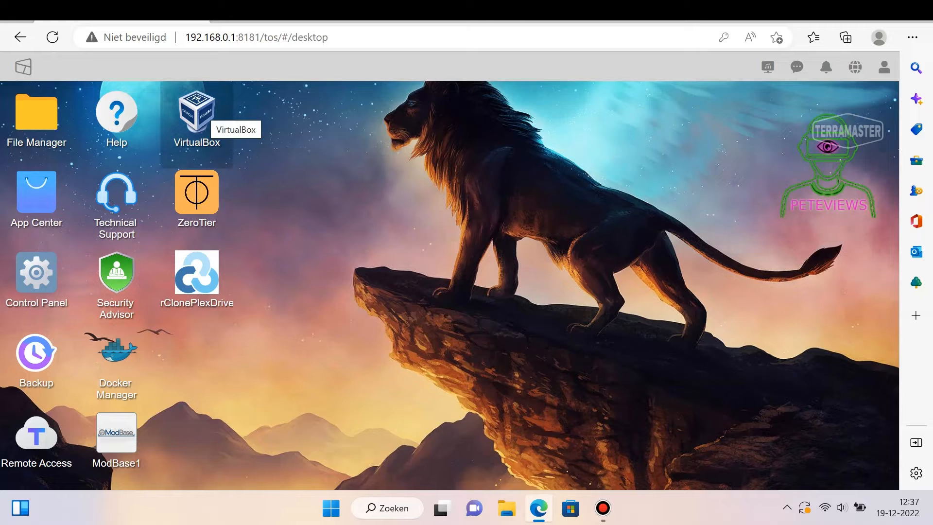
{"action": "left_click", "coordinate": [197, 115]}
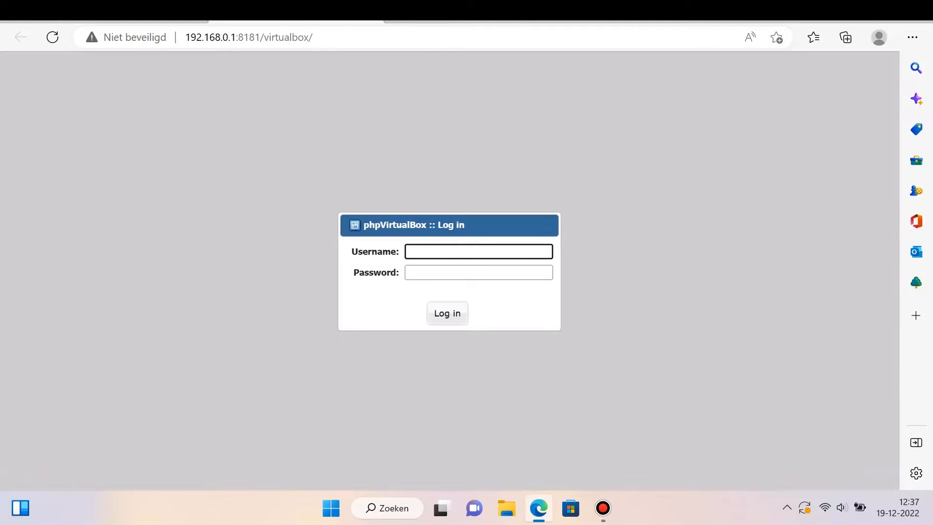
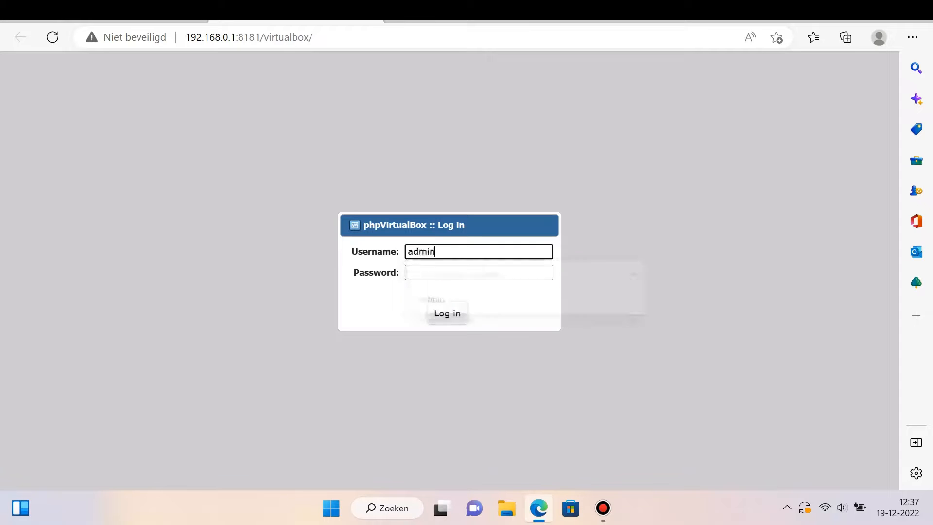
{"action": "key", "text": "Tab"}
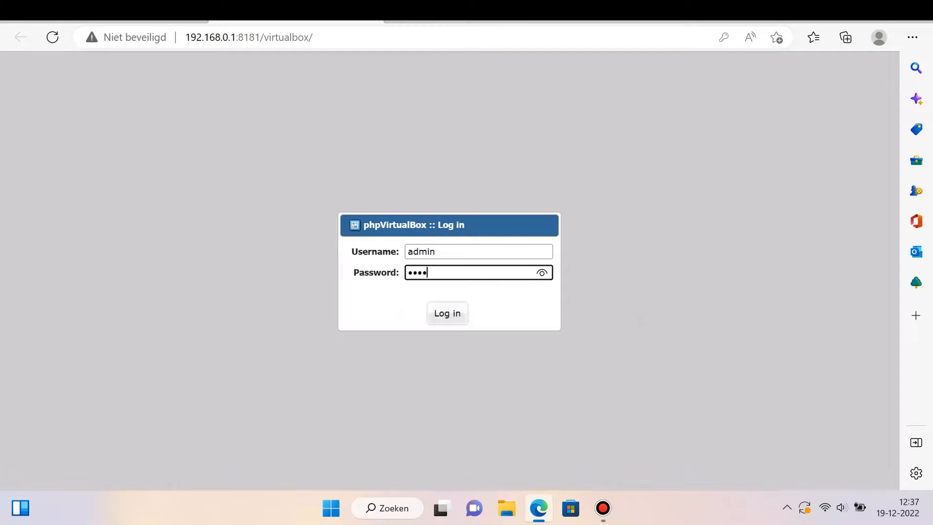
{"action": "key", "text": "Return"}
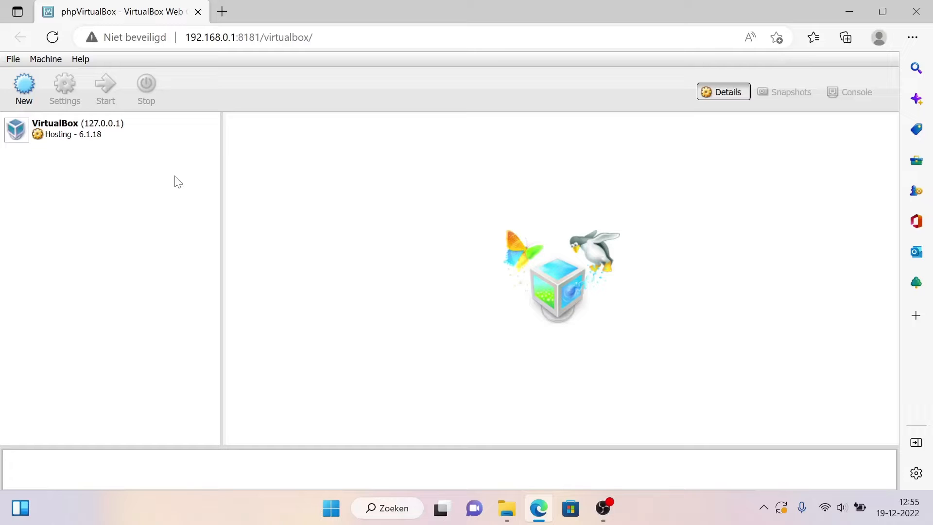
Step: Search Google for "windows 10 iso" in a new tab and open Microsoft's English Windows 10 Disc Image download result
{"action": "key", "text": "ctrl+t"}
{"action": "type", "text": "wind"}
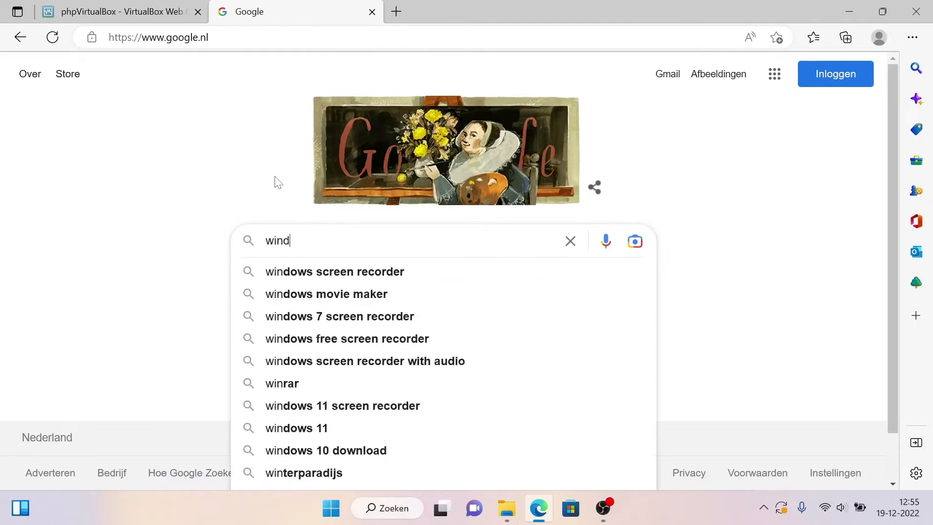
{"action": "type", "text": "ows 10 iso"}
{"action": "key", "text": "Return"}
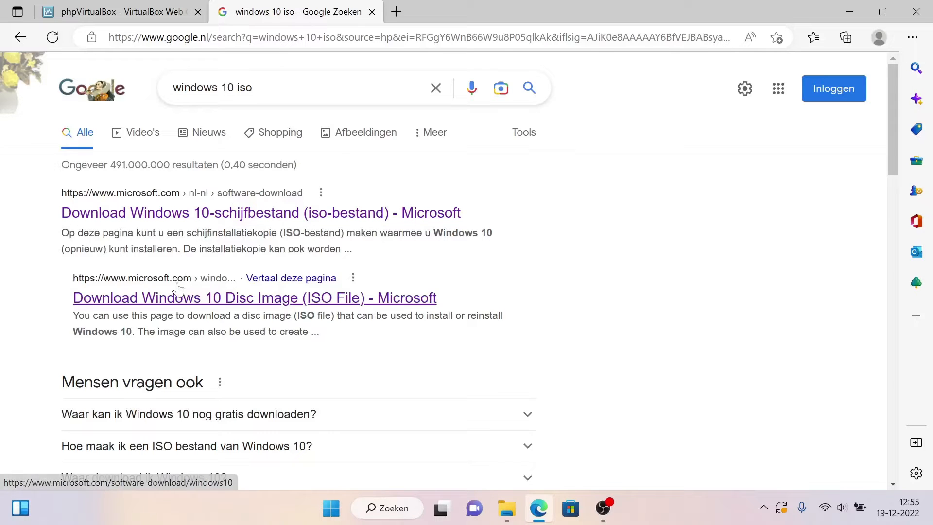
{"action": "left_click", "coordinate": [168, 300]}
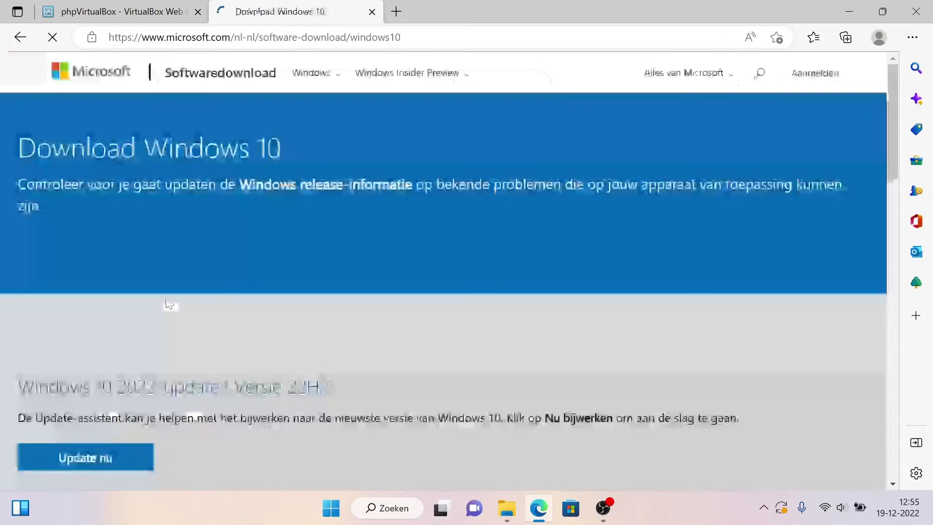
Step: Inspect the Windows 10 download page with the developer tools and reload it with responsive device emulation on
{"action": "scroll", "coordinate": [181, 365], "scroll_direction": "down", "scroll_amount": 1}
{"action": "scroll", "coordinate": [182, 363], "scroll_direction": "down", "scroll_amount": 7}
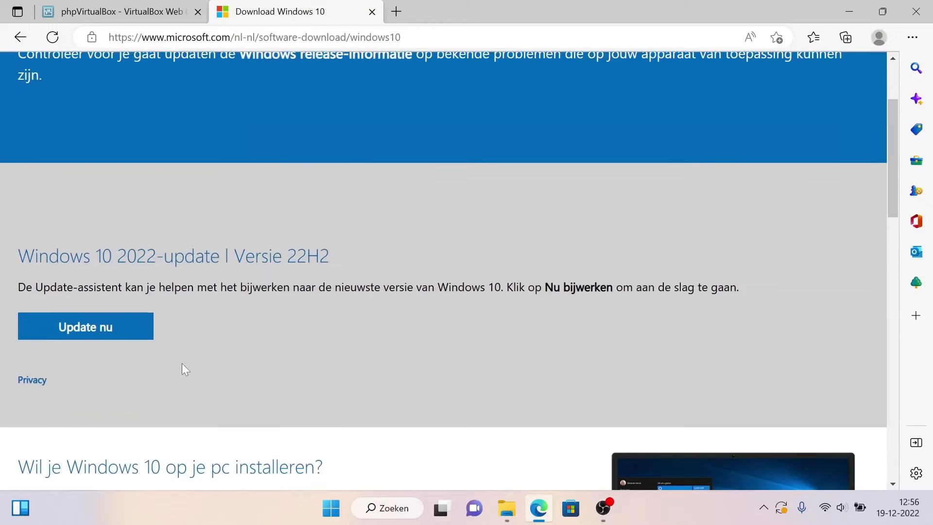
{"action": "scroll", "coordinate": [184, 368], "scroll_direction": "down", "scroll_amount": 2}
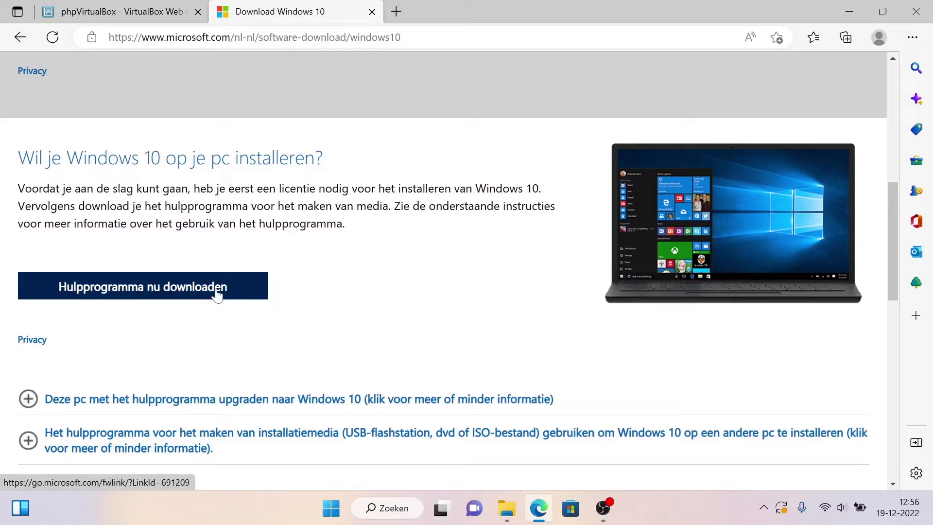
{"action": "right_click", "coordinate": [449, 272]}
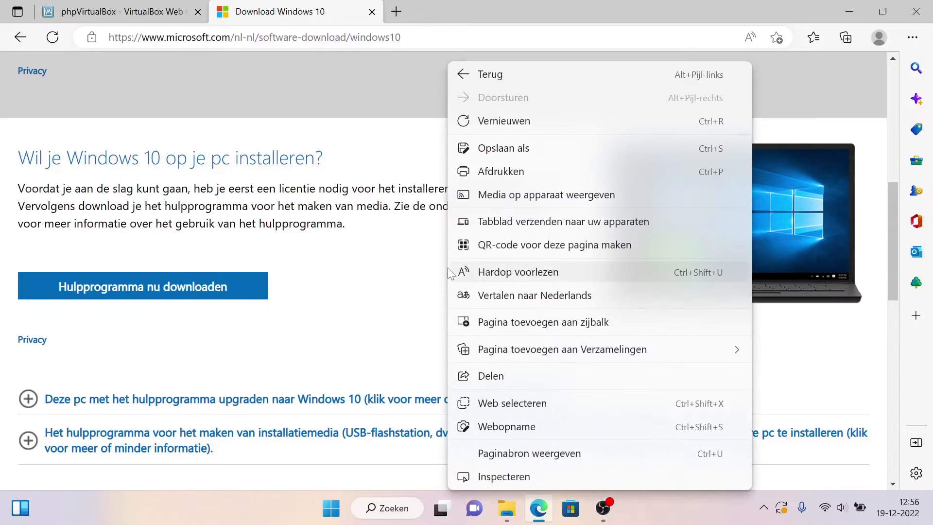
{"action": "left_click", "coordinate": [500, 477]}
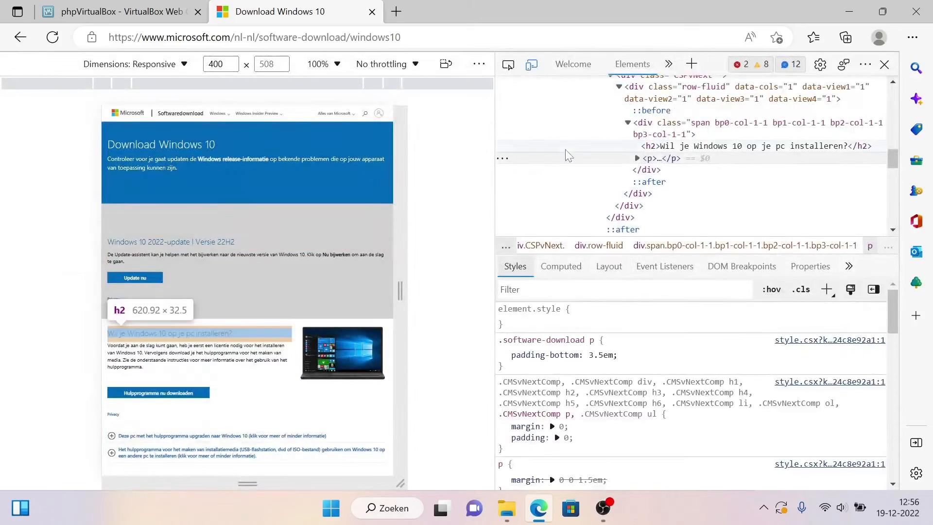
{"action": "left_click", "coordinate": [532, 65]}
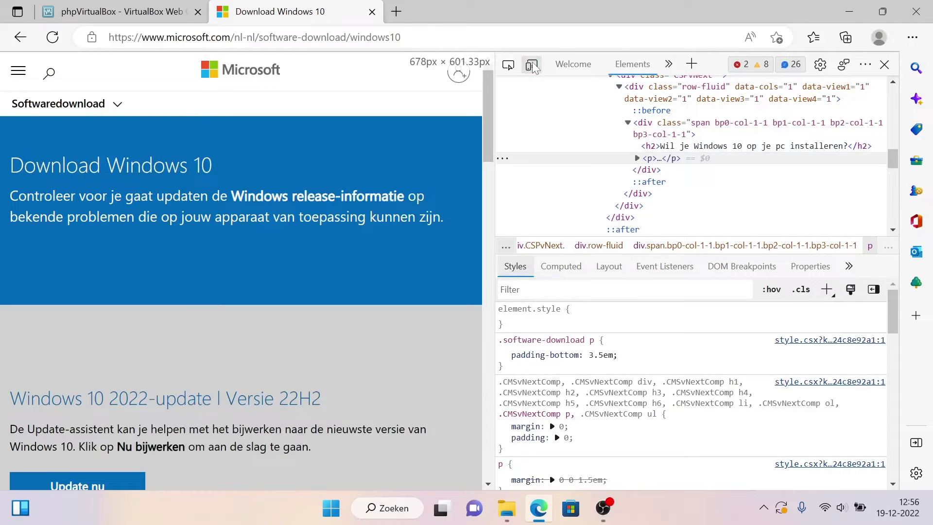
{"action": "left_click", "coordinate": [532, 65]}
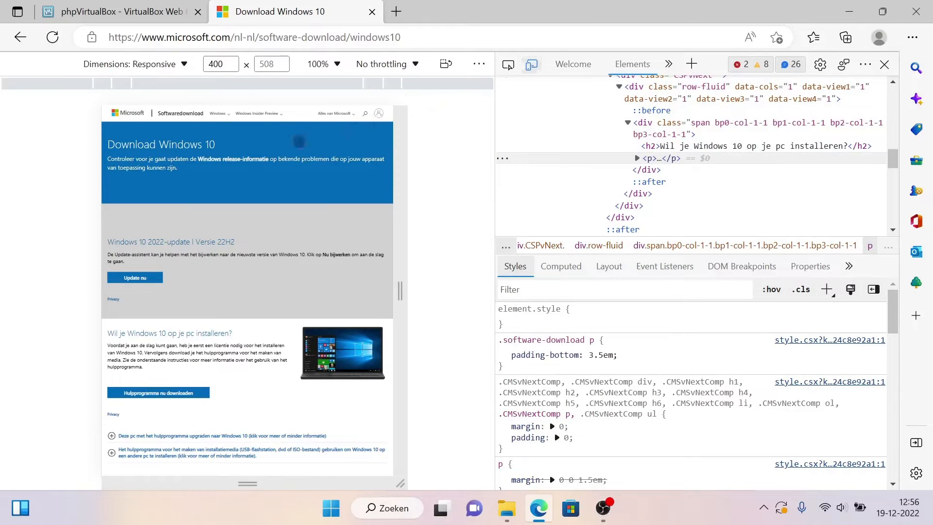
{"action": "left_click", "coordinate": [52, 38]}
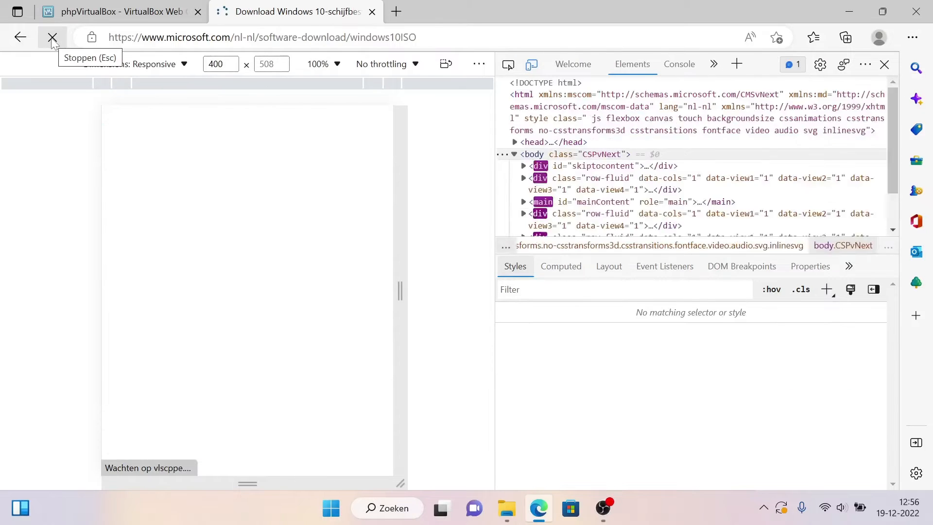
Step: Choose Windows 10 (multi-edition ISO) as the version to download and confirm it
{"action": "scroll", "coordinate": [206, 335], "scroll_direction": "down", "scroll_amount": 2}
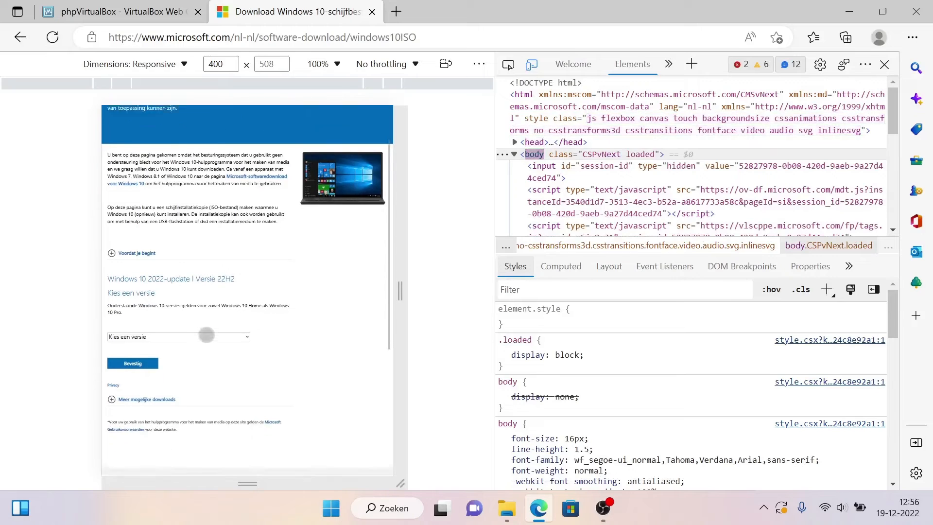
{"action": "left_click", "coordinate": [218, 320]}
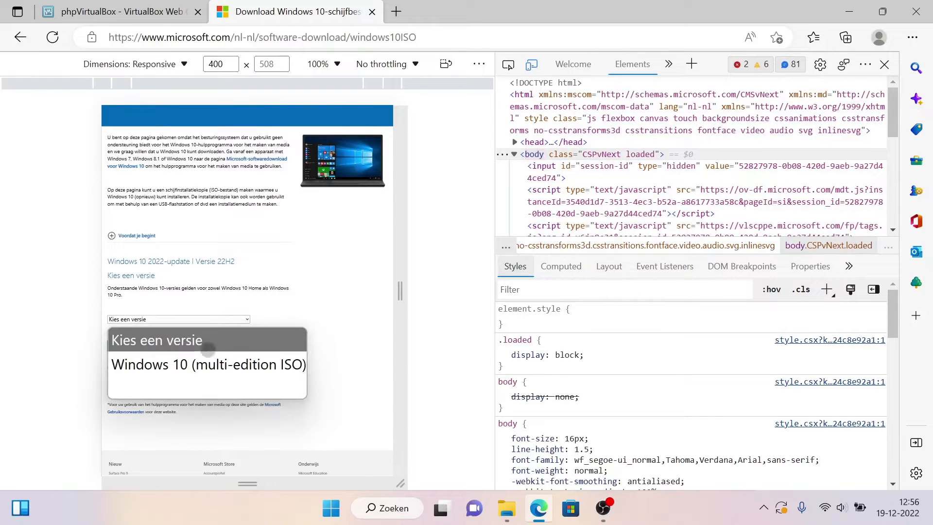
{"action": "left_click", "coordinate": [207, 366]}
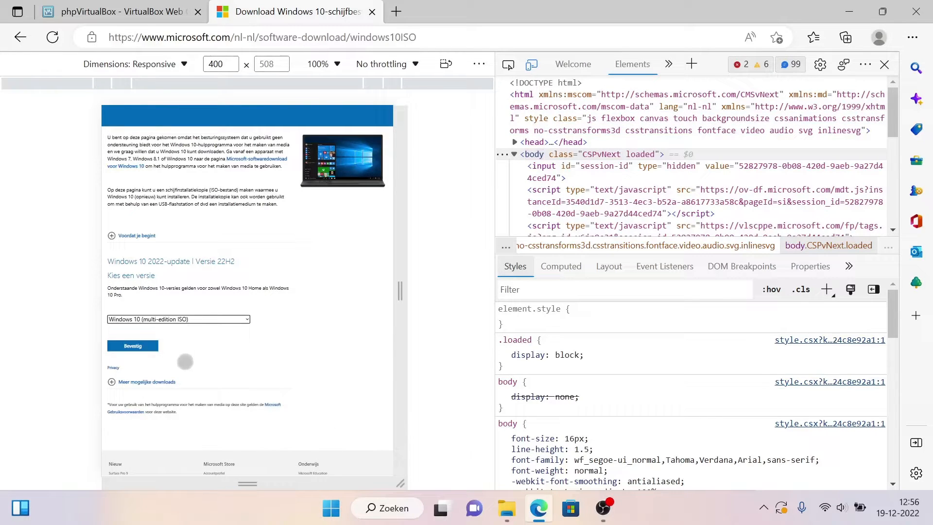
{"action": "left_click", "coordinate": [135, 349]}
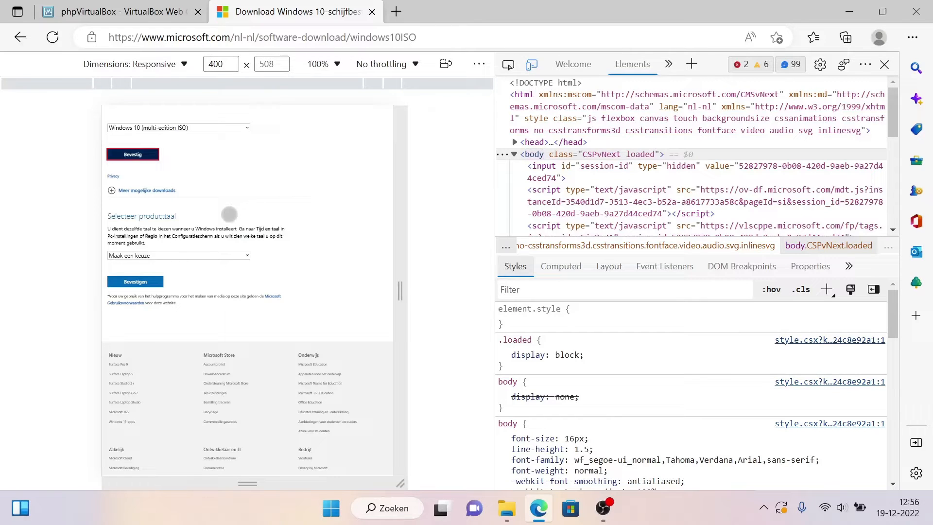
Step: Confirm Engels (internationaal) as the product language and download the 64-bit Windows 10 ISO
{"action": "left_click", "coordinate": [196, 256]}
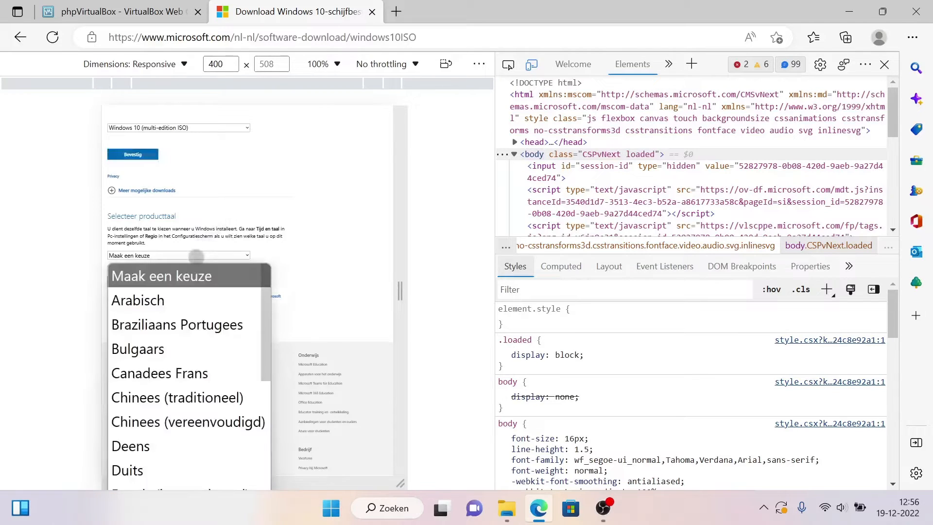
{"action": "scroll", "coordinate": [190, 357], "scroll_direction": "down", "scroll_amount": 3}
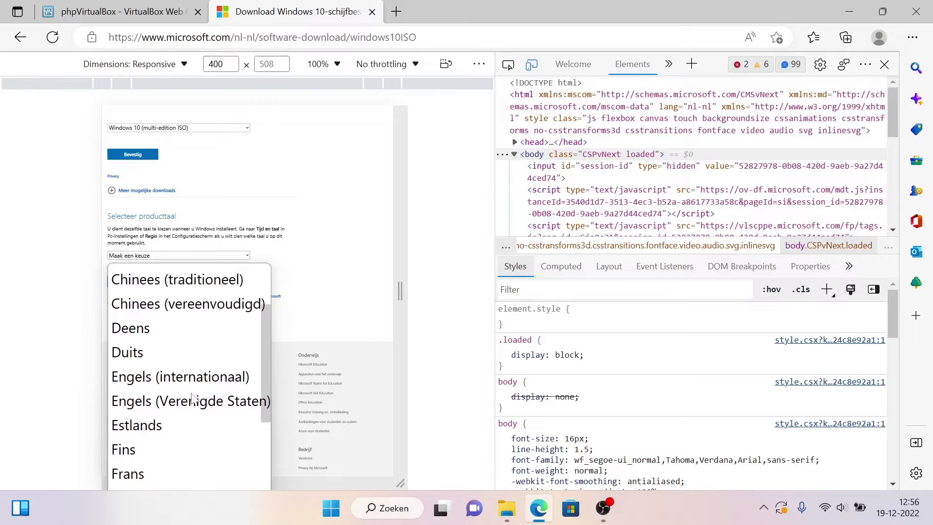
{"action": "left_click", "coordinate": [195, 377]}
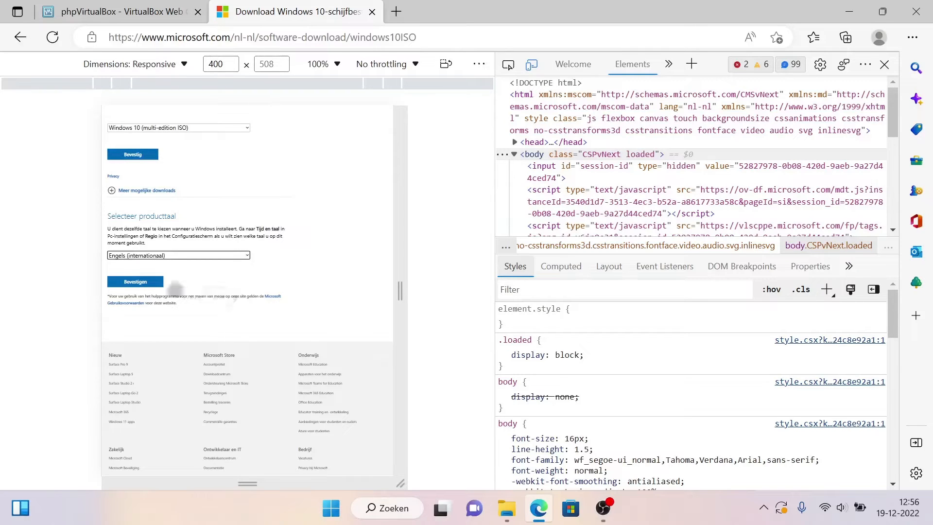
{"action": "left_click", "coordinate": [141, 283]}
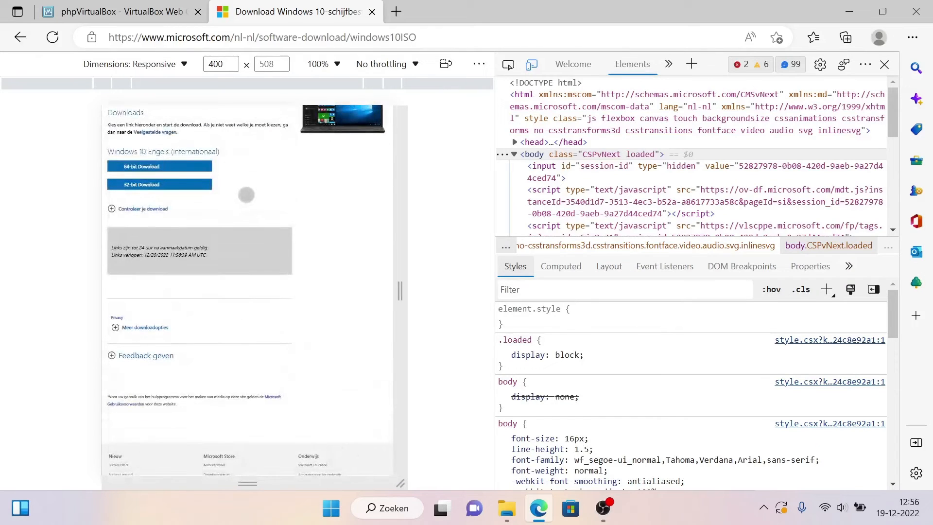
{"action": "scroll", "coordinate": [188, 169], "scroll_direction": "up", "scroll_amount": 2}
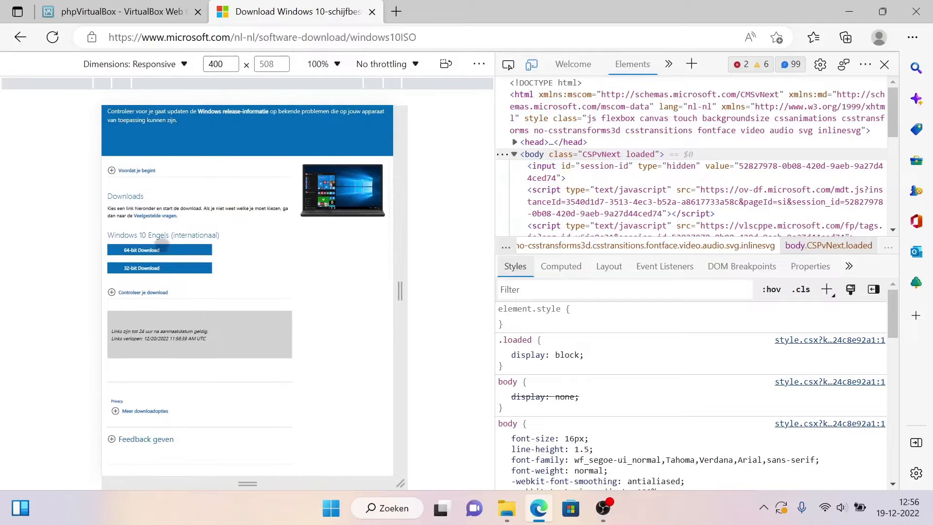
{"action": "left_click", "coordinate": [159, 250]}
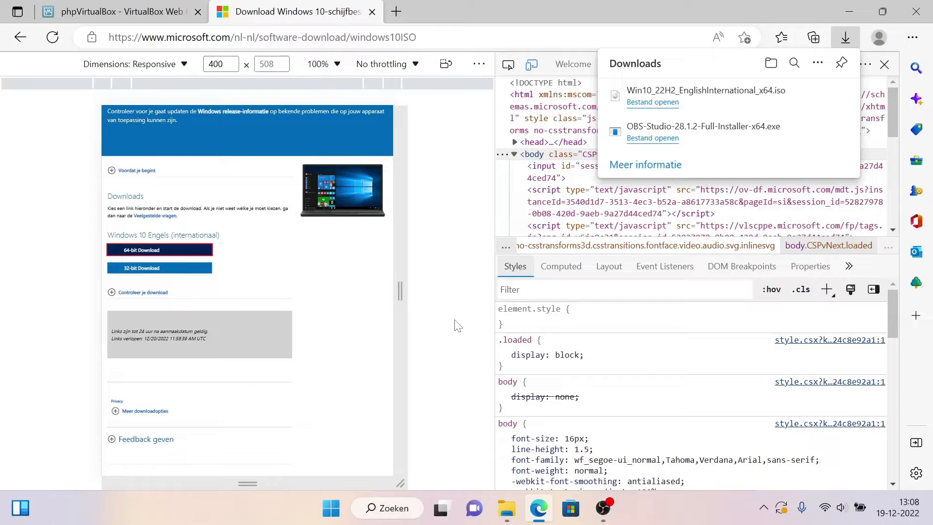
Step: Switch to File Explorer and select the Win10_22H2_EnglishInternational_x64 image in the Downloads folder
{"action": "left_click", "coordinate": [510, 511]}
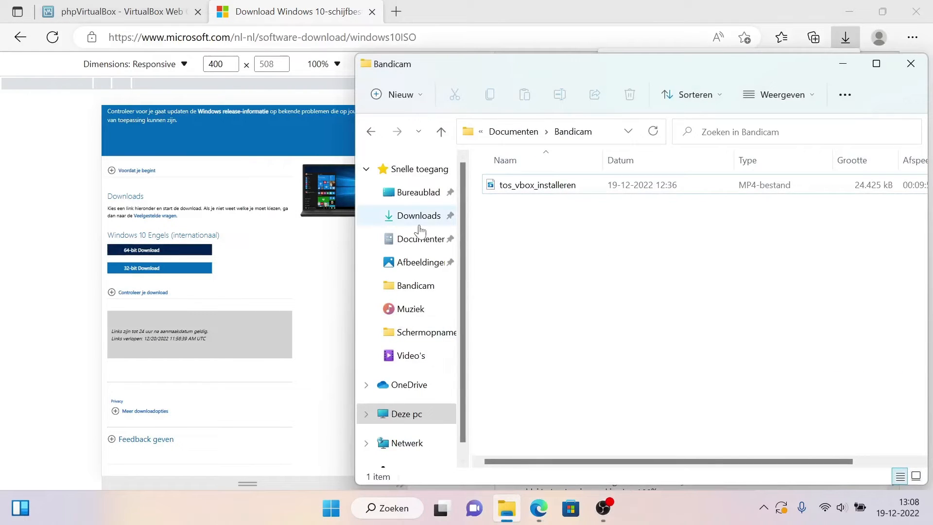
{"action": "left_click", "coordinate": [419, 216]}
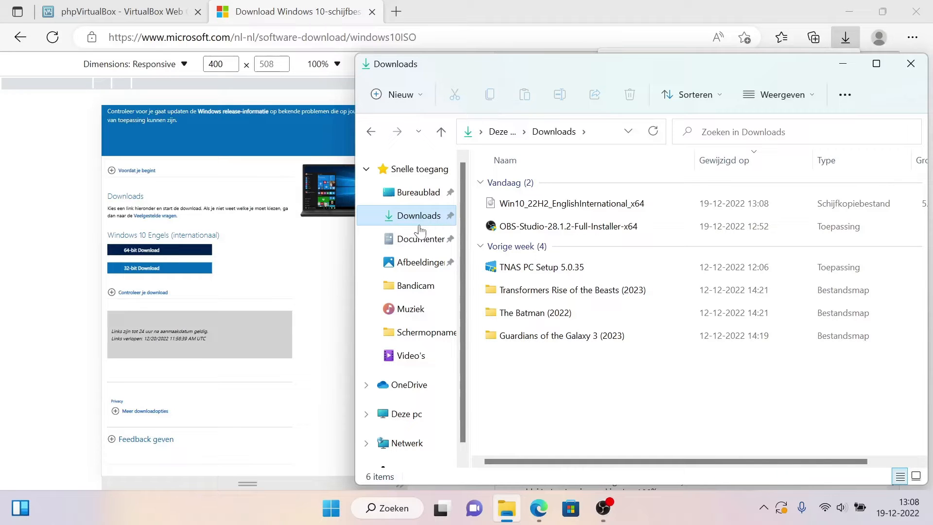
{"action": "left_click", "coordinate": [573, 204]}
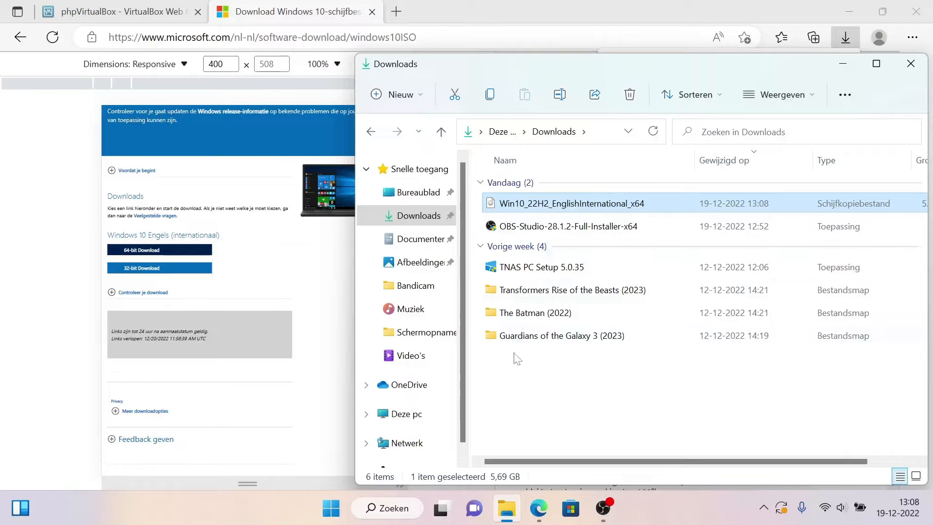
Step: Open the NAS network location \\192.168.0.1 from the Windows search
{"action": "left_click", "coordinate": [335, 516]}
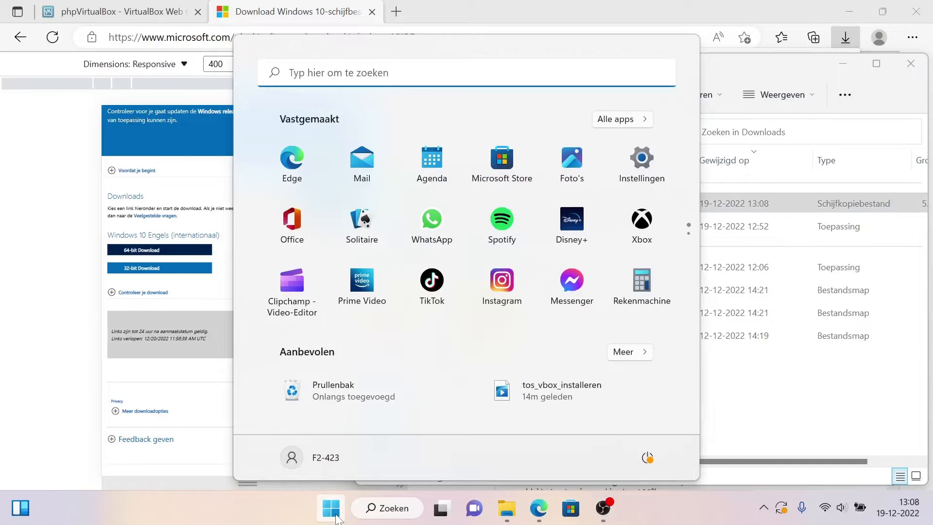
{"action": "type", "text": "\\\\192.16"}
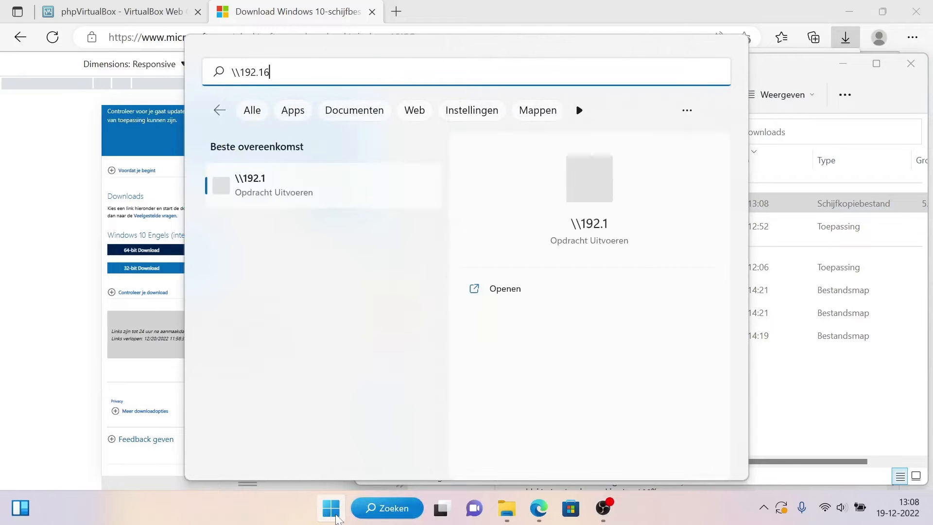
{"action": "type", "text": "8.0.1"}
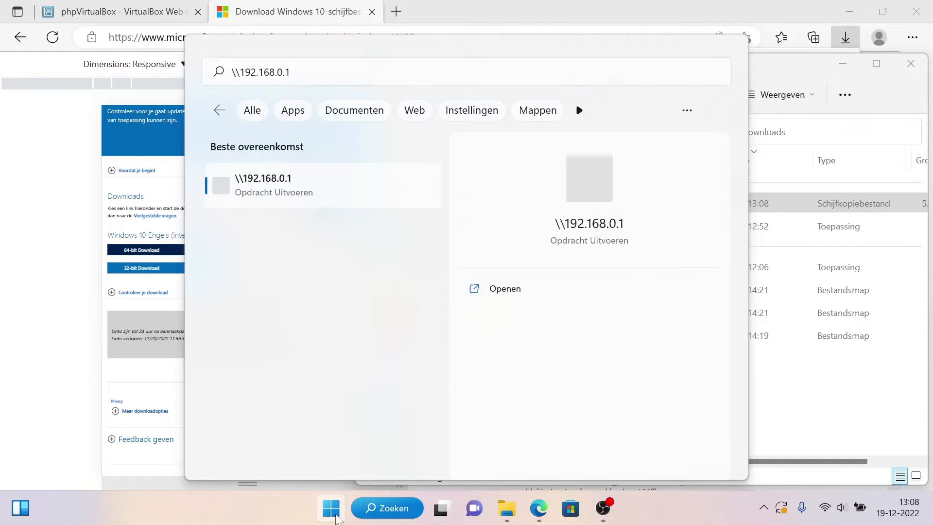
{"action": "key", "text": "Return"}
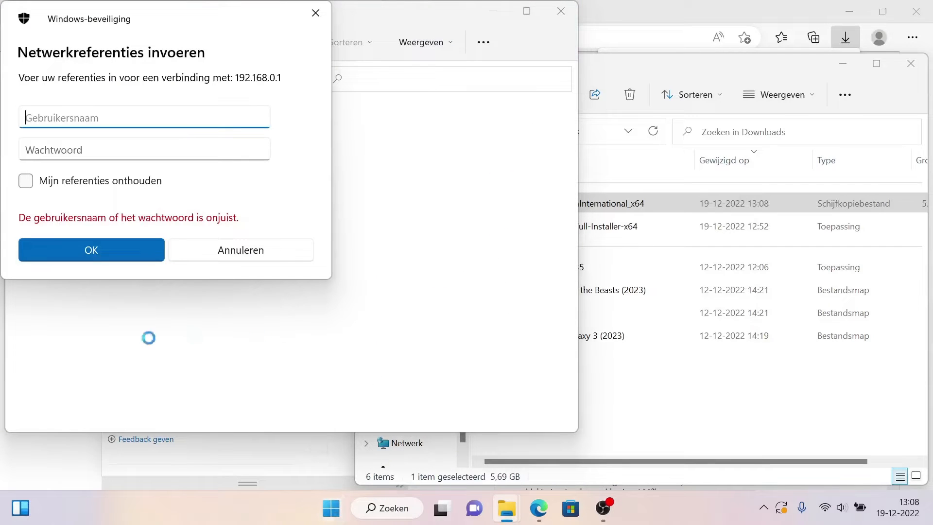
Step: Sign in to the NAS network share with the account's username and password
{"action": "type", "text": "peter"}
{"action": "key", "text": "Tab"}
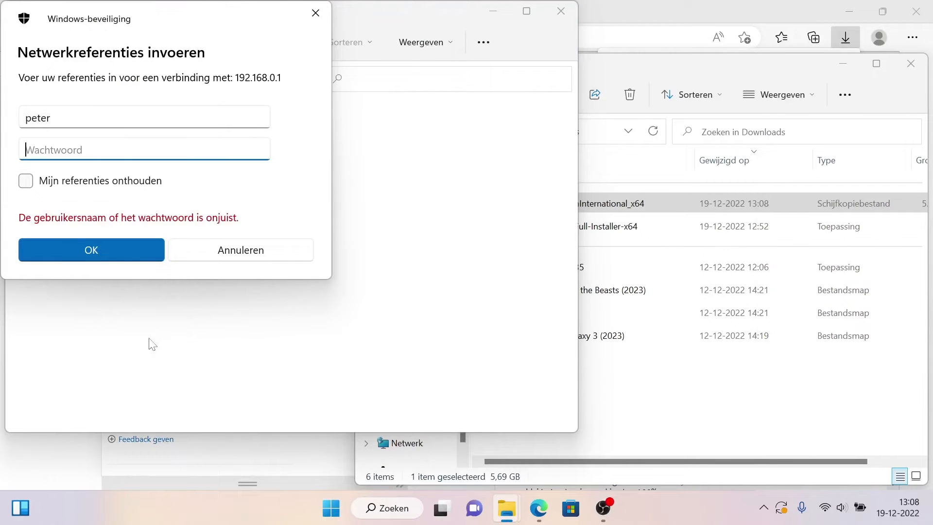
{"action": "type", "text": "*************"}
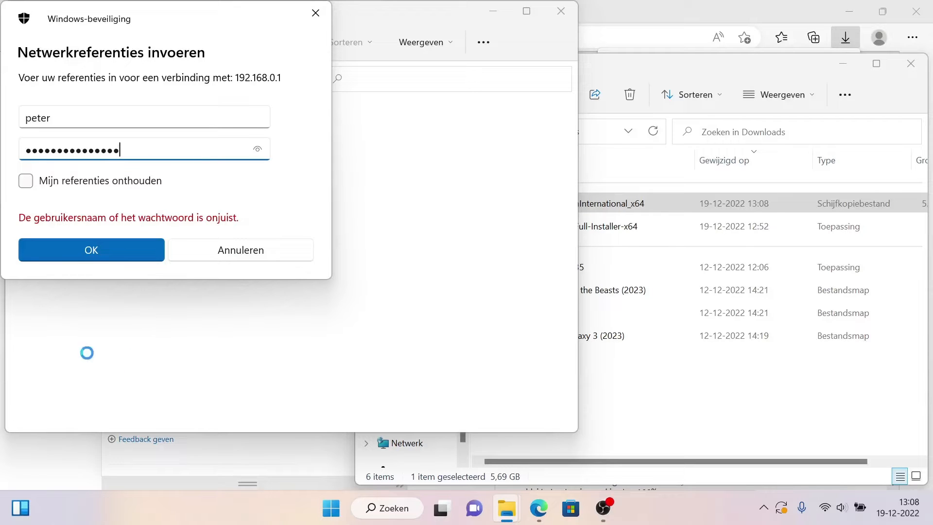
{"action": "left_click", "coordinate": [139, 254]}
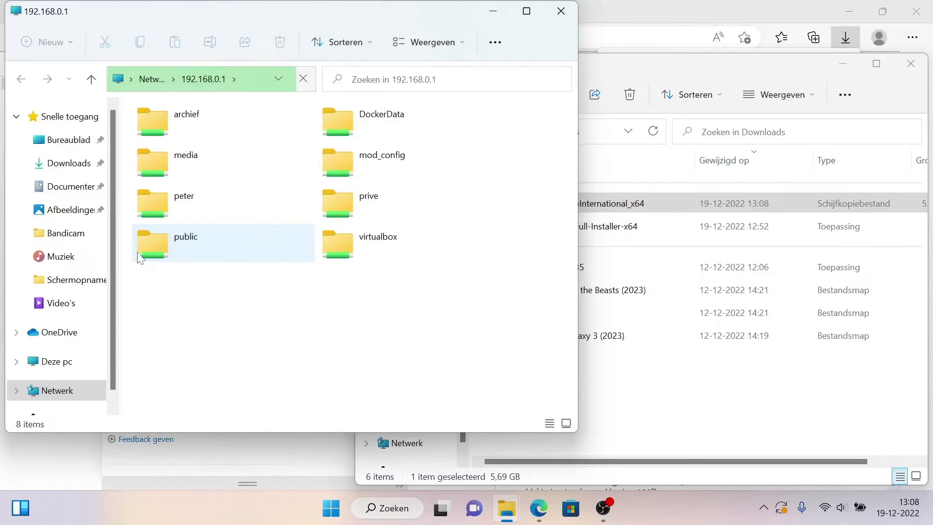
Step: Copy the Win10_22H2_EnglishInternational_x64 image from Downloads into the NAS public share
{"action": "double_click", "coordinate": [187, 237]}
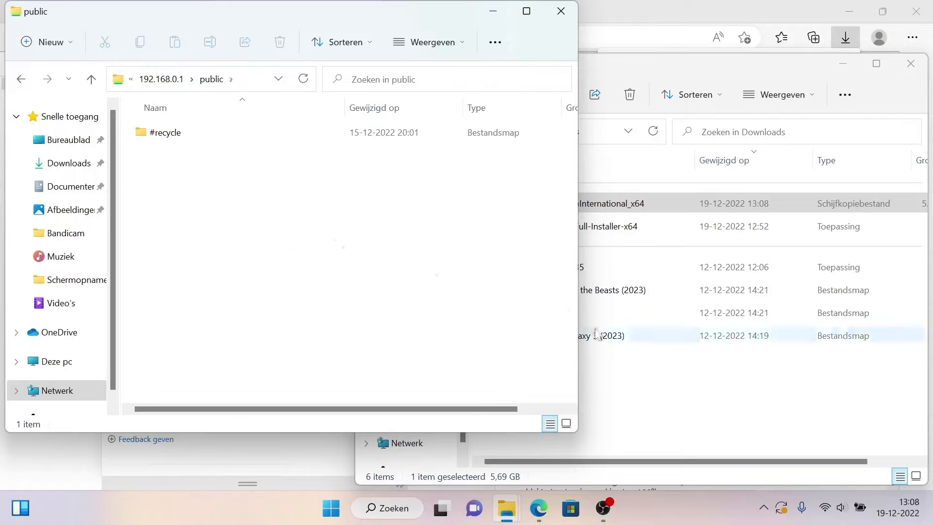
{"action": "left_click", "coordinate": [613, 389]}
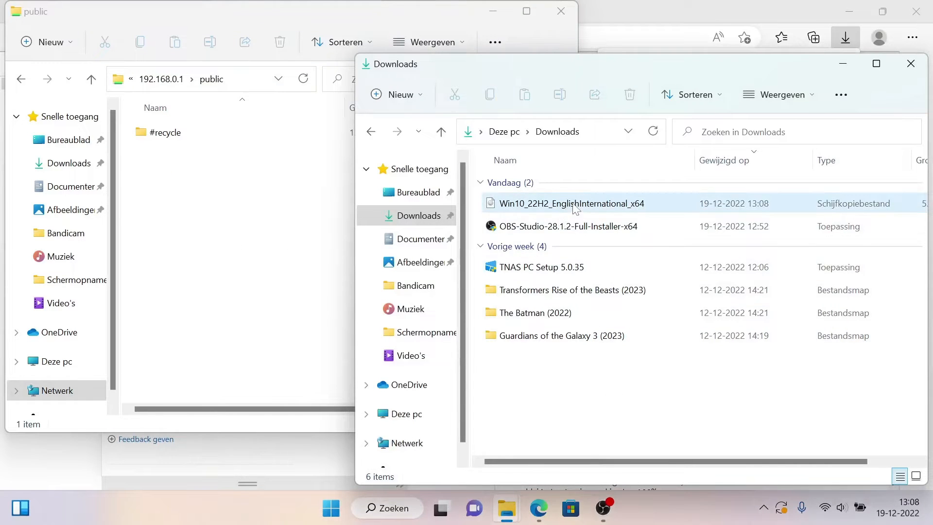
{"action": "left_click_drag", "start_coordinate": [559, 205], "coordinate": [199, 282]}
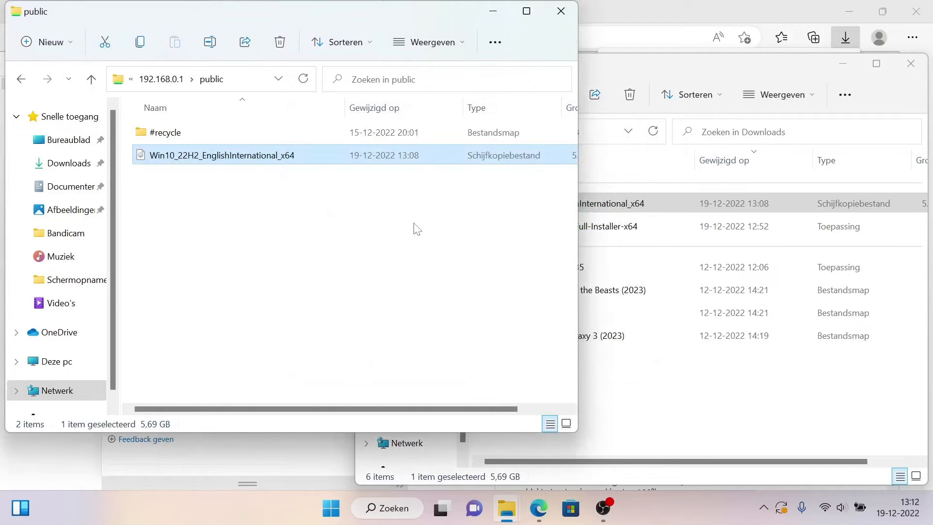
Step: Switch to Edge, close the Windows 10 download page and start a new phpVirtualBox virtual machine named Windows 10
{"action": "left_click", "coordinate": [544, 513]}
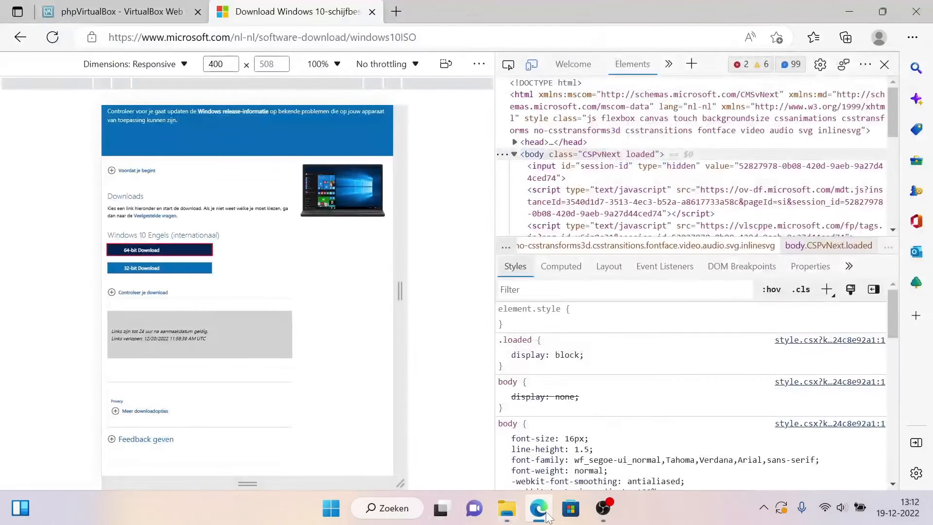
{"action": "left_click", "coordinate": [371, 12]}
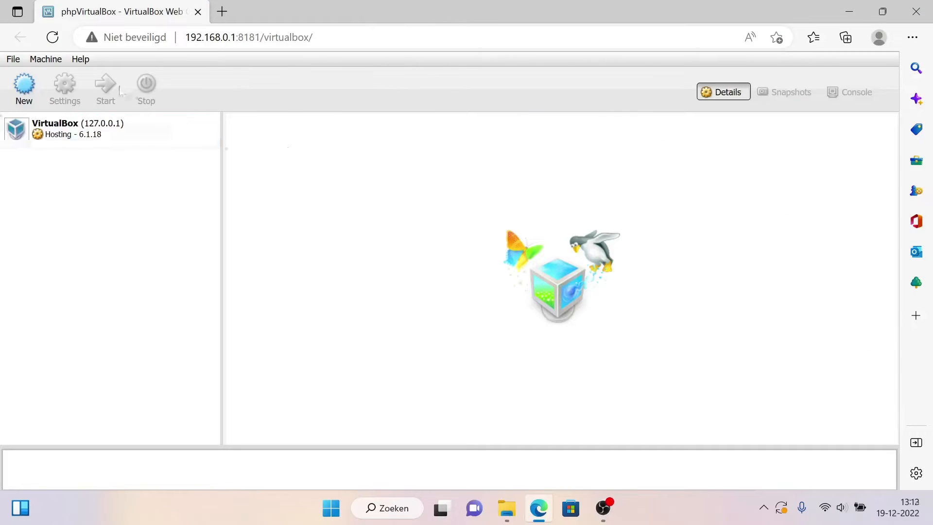
{"action": "left_click", "coordinate": [28, 89]}
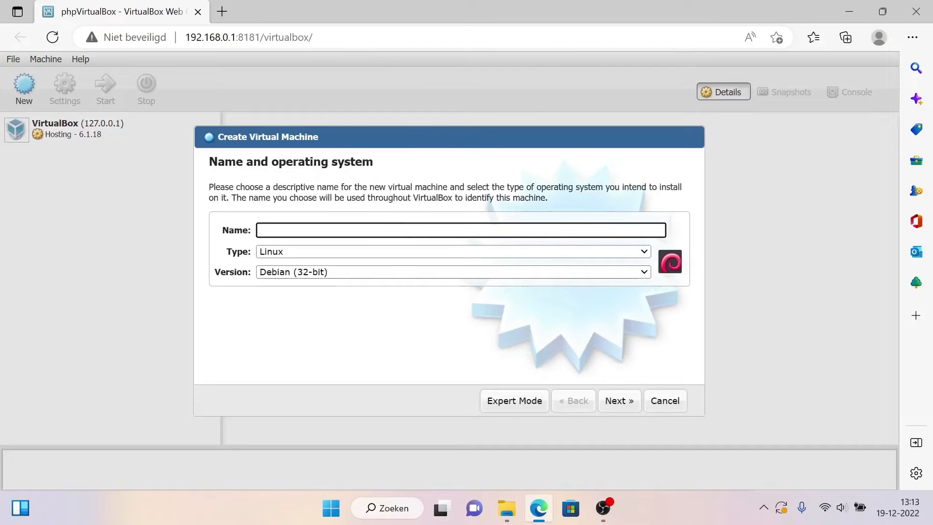
{"action": "left_click", "coordinate": [392, 229]}
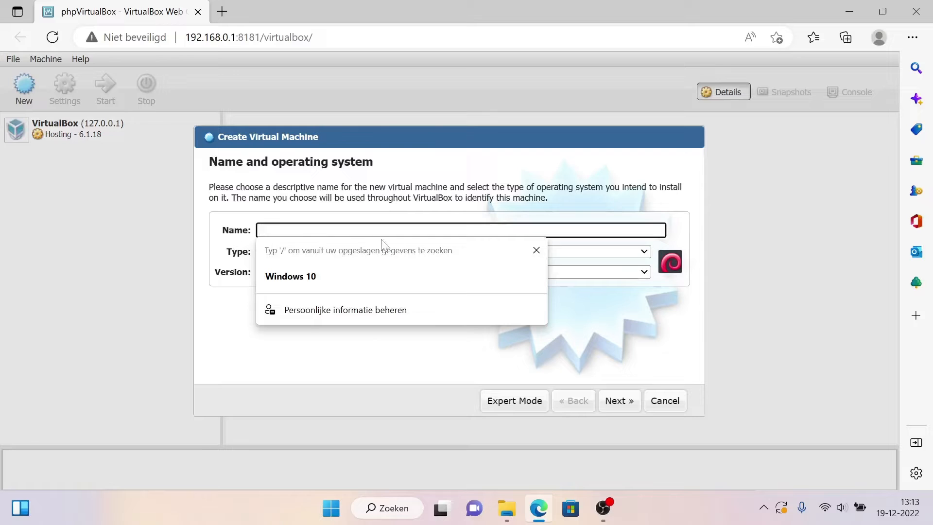
{"action": "type", "text": "Window"}
{"action": "left_click", "coordinate": [406, 224]}
Step: Set the new machine's operating system type to Microsoft Windows and its version to Windows 10 (64-bit)
{"action": "left_click", "coordinate": [536, 253]}
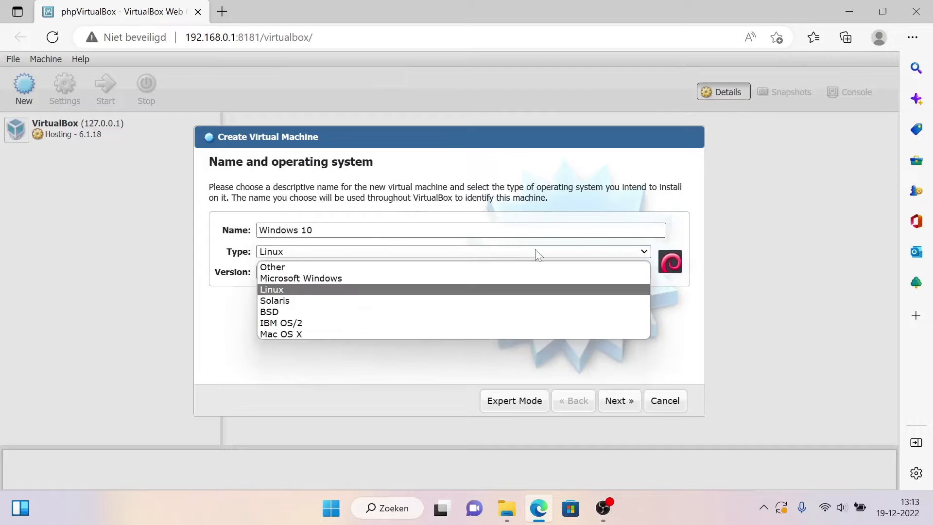
{"action": "left_click", "coordinate": [505, 279]}
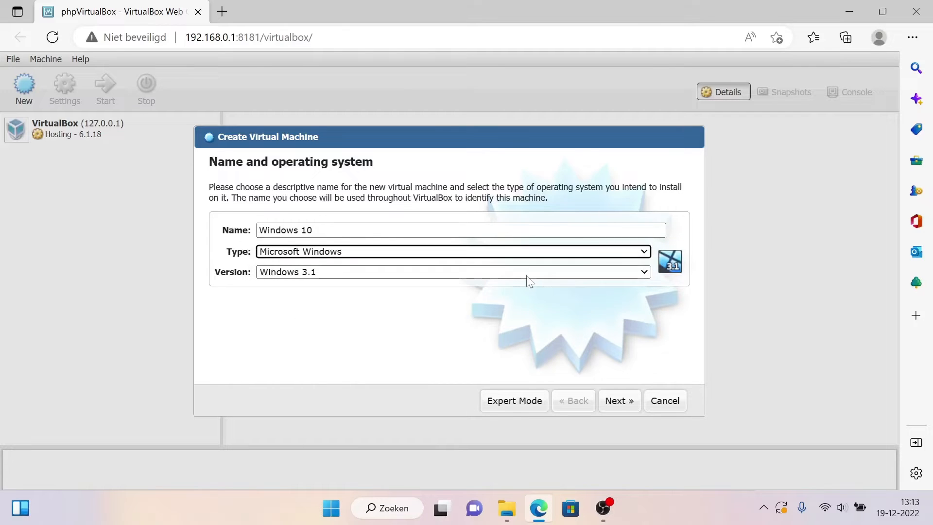
{"action": "left_click", "coordinate": [527, 281]}
{"action": "scroll", "coordinate": [518, 248], "scroll_direction": "down", "scroll_amount": 3}
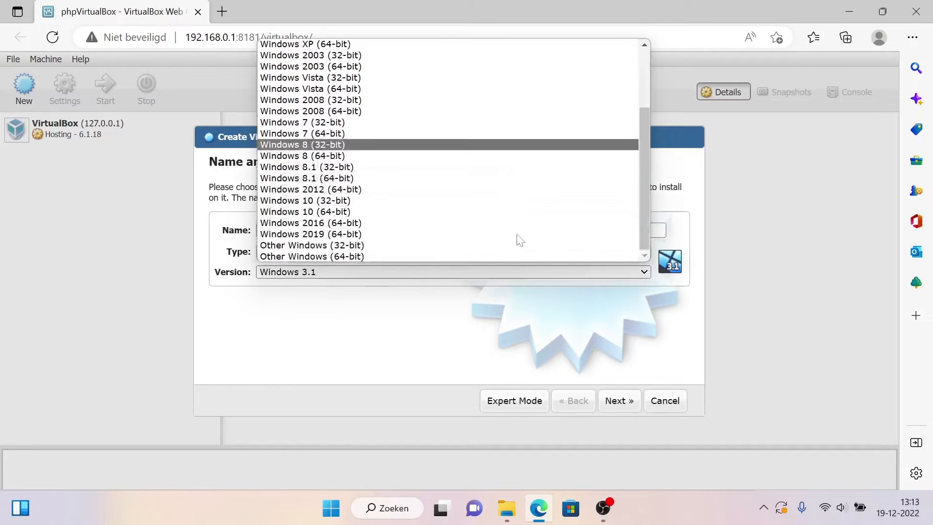
{"action": "left_click", "coordinate": [532, 212]}
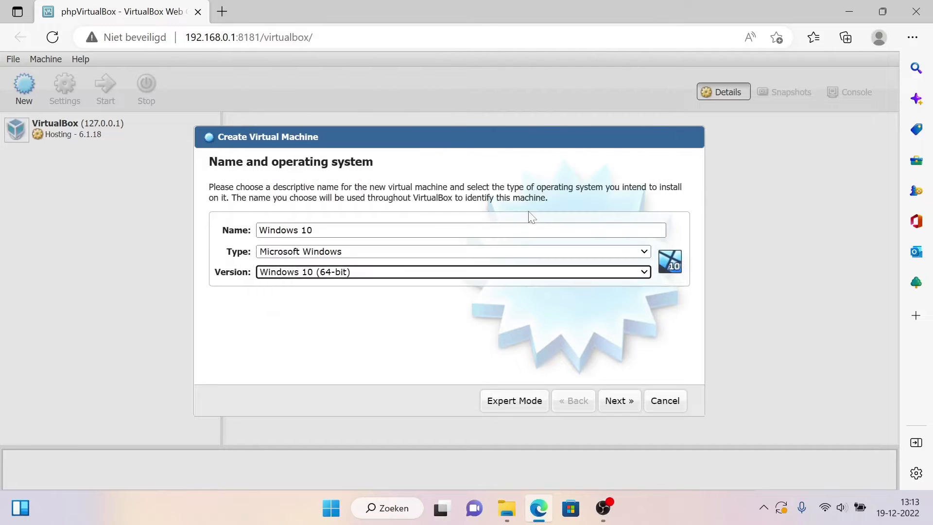
{"action": "left_click", "coordinate": [617, 400]}
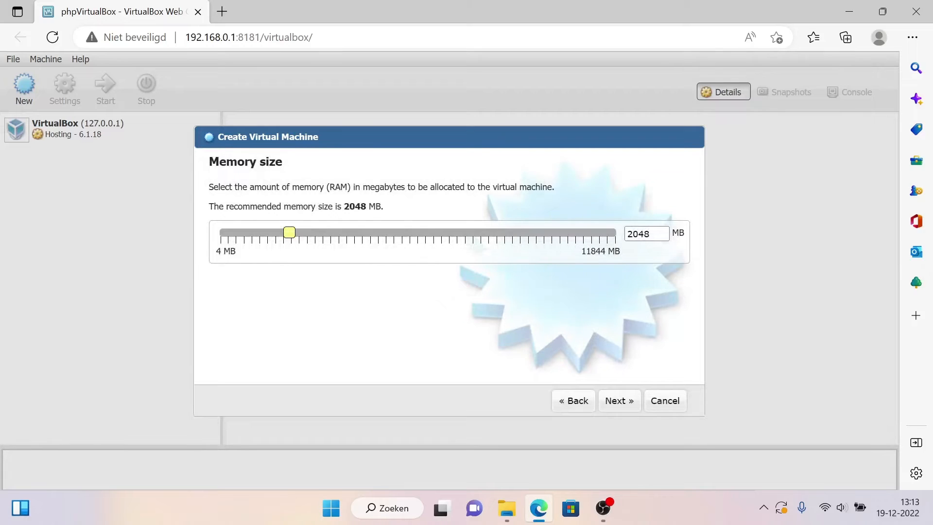
Step: Allocate about 4191 MB of memory to the new virtual machine and continue to its hard disk options
{"action": "double_click", "coordinate": [615, 255]}
{"action": "double_click", "coordinate": [599, 254]}
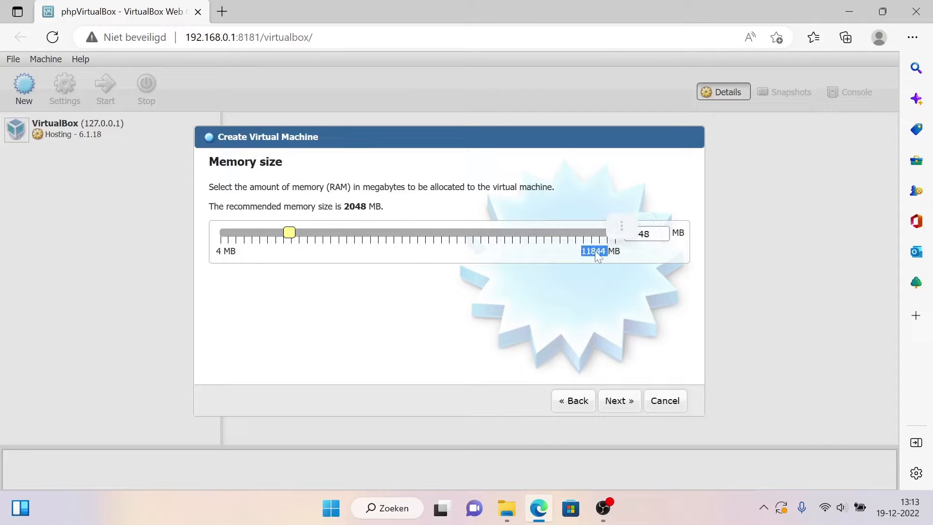
{"action": "left_click", "coordinate": [589, 288]}
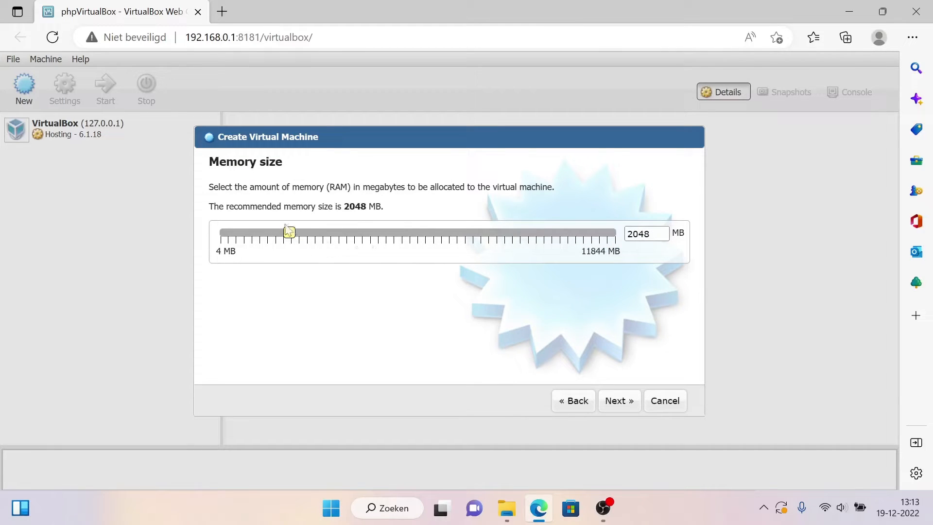
{"action": "left_click_drag", "start_coordinate": [290, 236], "coordinate": [361, 234]}
{"action": "left_click", "coordinate": [615, 404]}
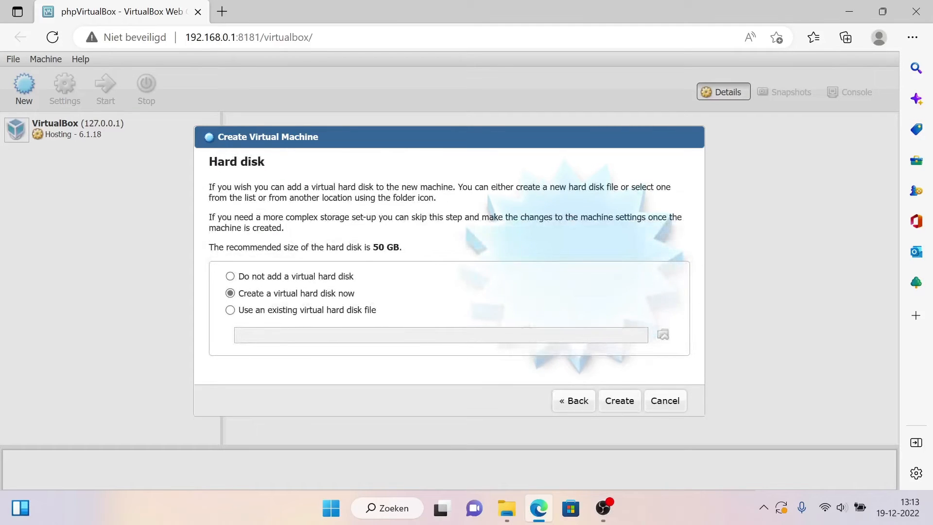
Step: Create a dynamically allocated VDI virtual hard disk named Windows 10 with a size of 57 GB
{"action": "left_click", "coordinate": [626, 401]}
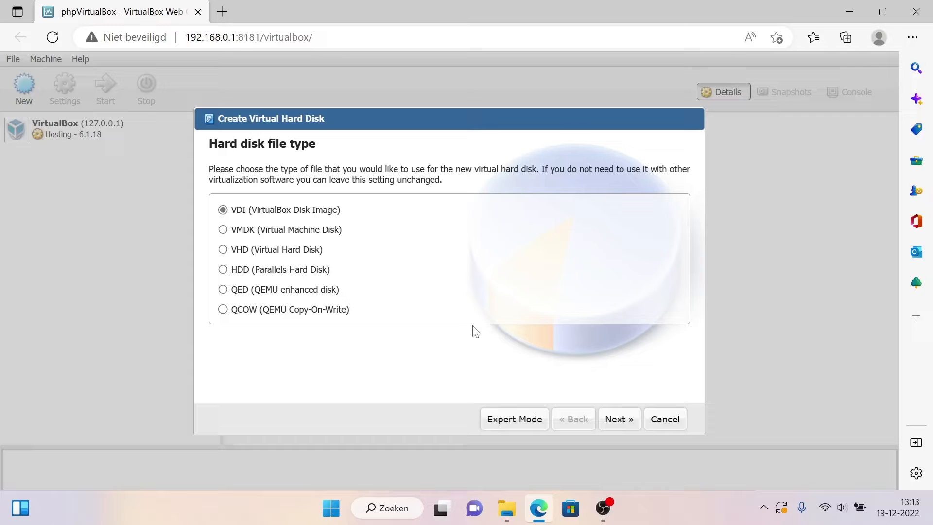
{"action": "left_click", "coordinate": [618, 419]}
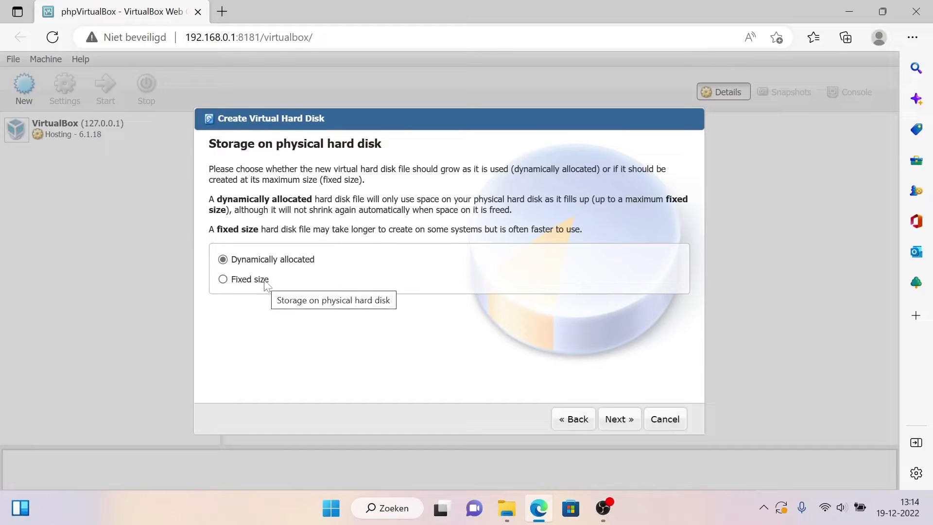
{"action": "left_click", "coordinate": [637, 421]}
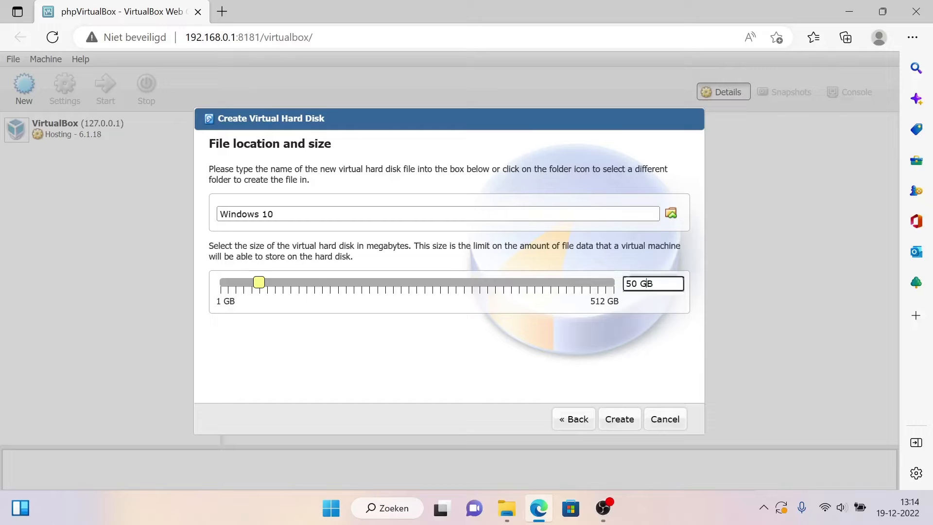
{"action": "mouse_move", "coordinate": [262, 283]}
{"action": "left_mouse_down"}
{"action": "mouse_move", "coordinate": [276, 284]}
{"action": "mouse_move", "coordinate": [266, 287]}
{"action": "left_mouse_up"}
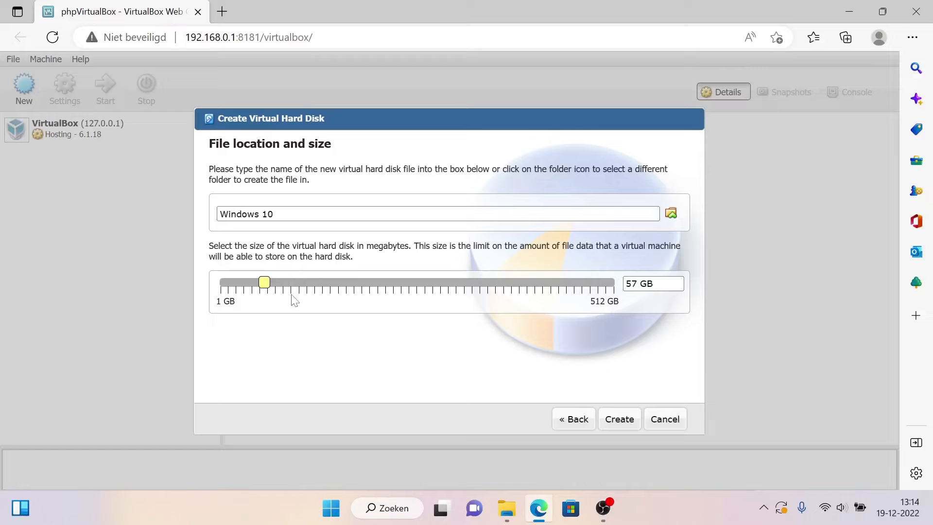
{"action": "left_click", "coordinate": [620, 419]}
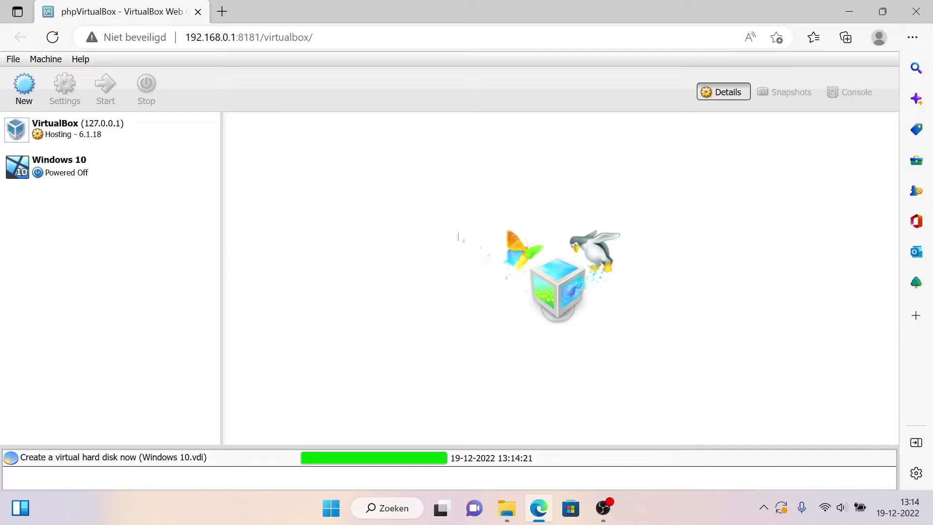
Step: In the Windows 10 machine's system settings, set the base memory to about 4121 MB and the processors to 4
{"action": "left_click", "coordinate": [98, 173]}
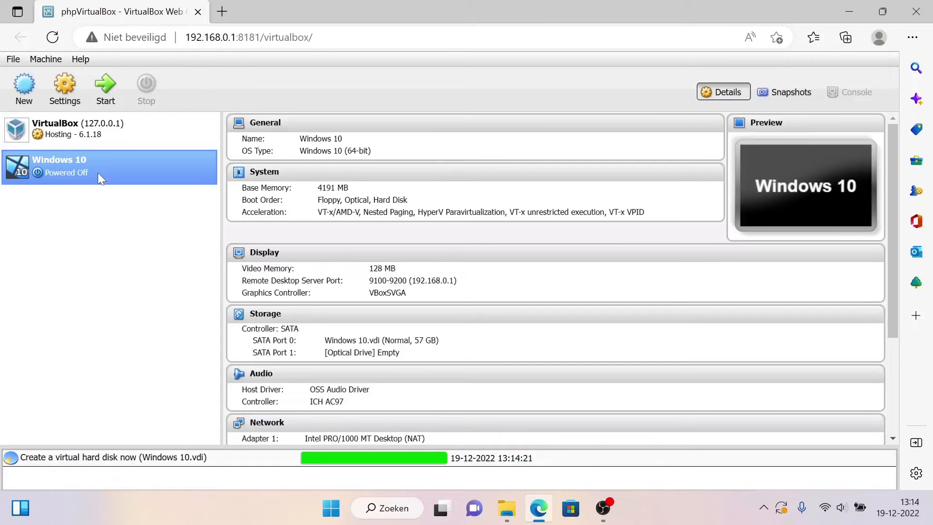
{"action": "left_click", "coordinate": [73, 92]}
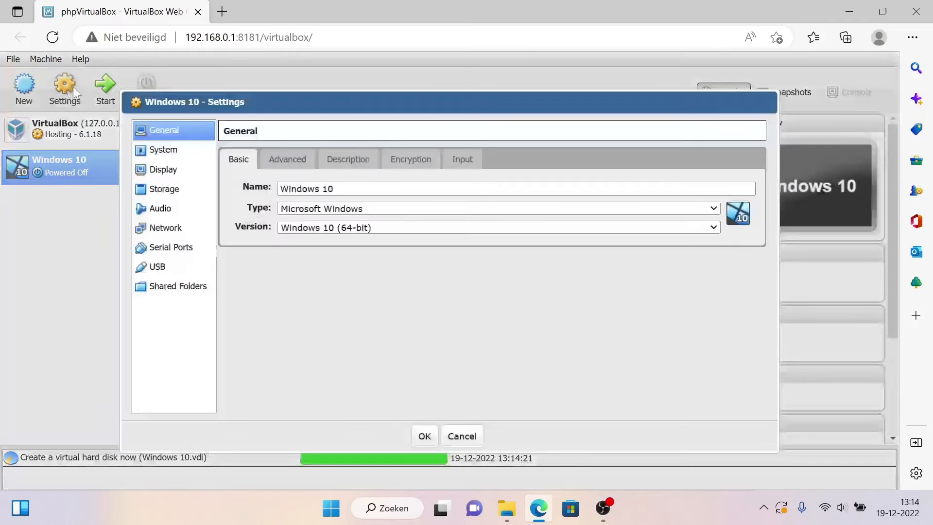
{"action": "left_click", "coordinate": [183, 155]}
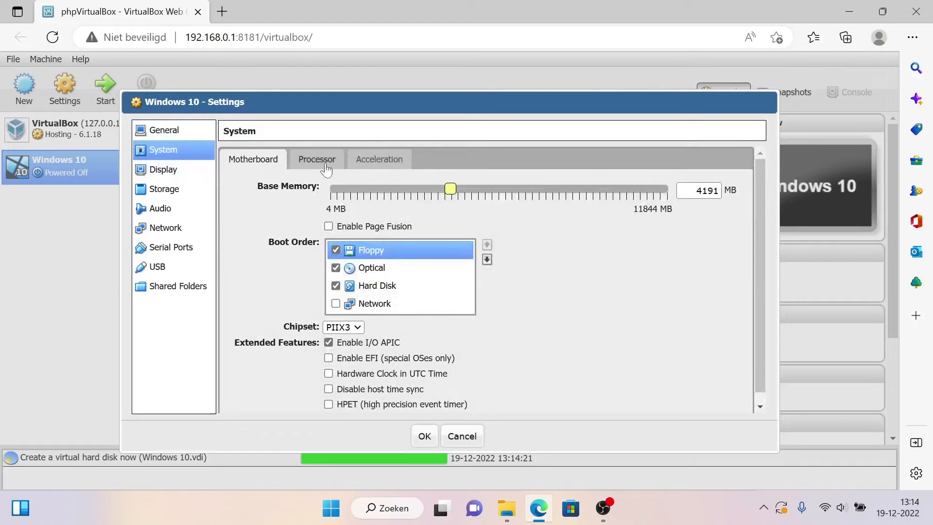
{"action": "left_click_drag", "start_coordinate": [451, 189], "coordinate": [451, 190]}
{"action": "left_click", "coordinate": [322, 160]}
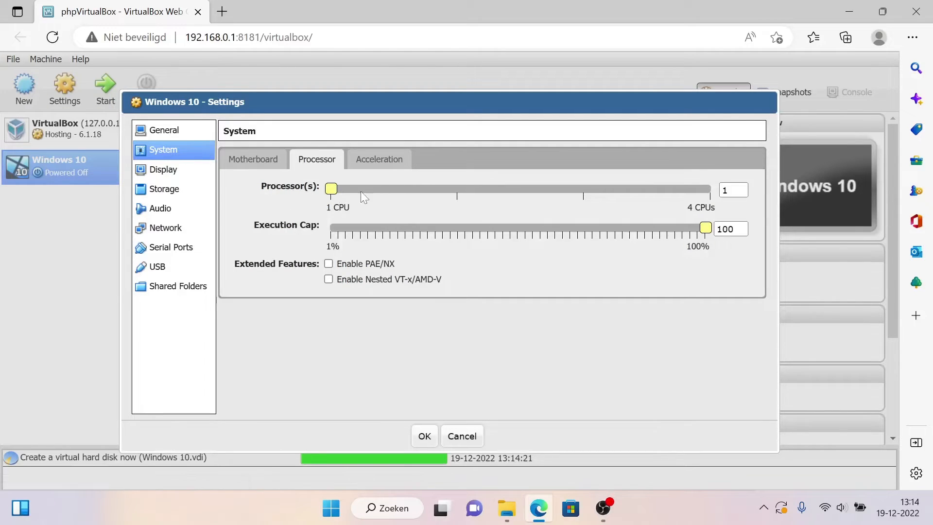
{"action": "left_click_drag", "start_coordinate": [361, 192], "coordinate": [702, 194]}
Step: Attach Win10_22H2_EnglishInternational_x64.iso from Volume1/public to the empty CD/DVD drive and save the machine's settings
{"action": "left_click", "coordinate": [186, 197]}
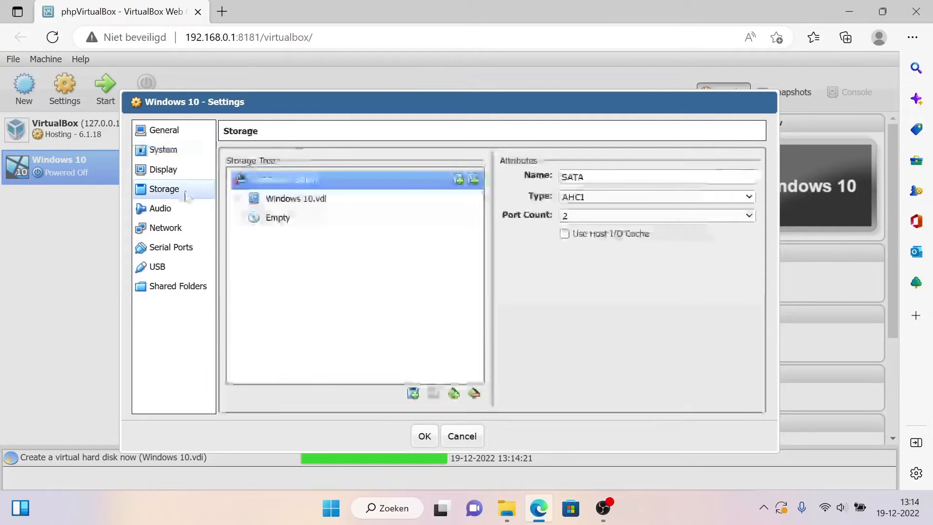
{"action": "left_click", "coordinate": [298, 218]}
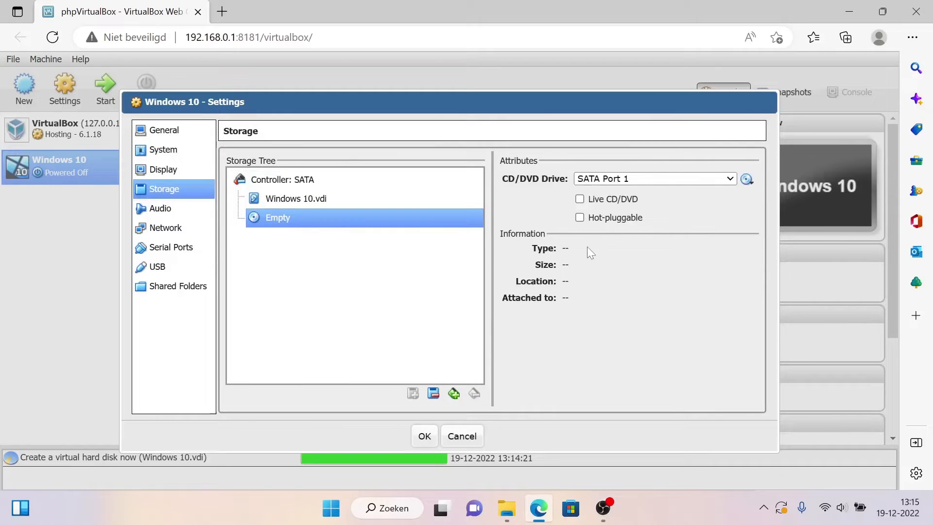
{"action": "left_click", "coordinate": [747, 179]}
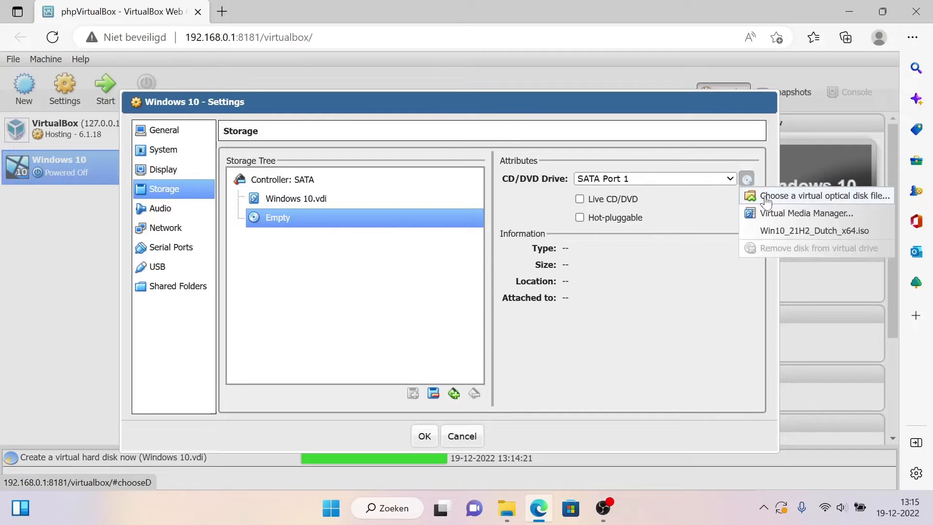
{"action": "left_click", "coordinate": [767, 197]}
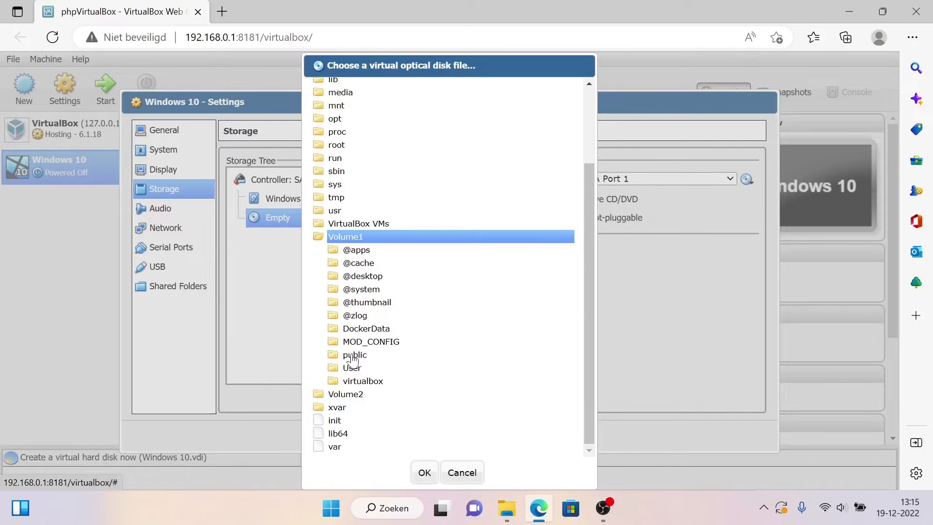
{"action": "left_click", "coordinate": [378, 359]}
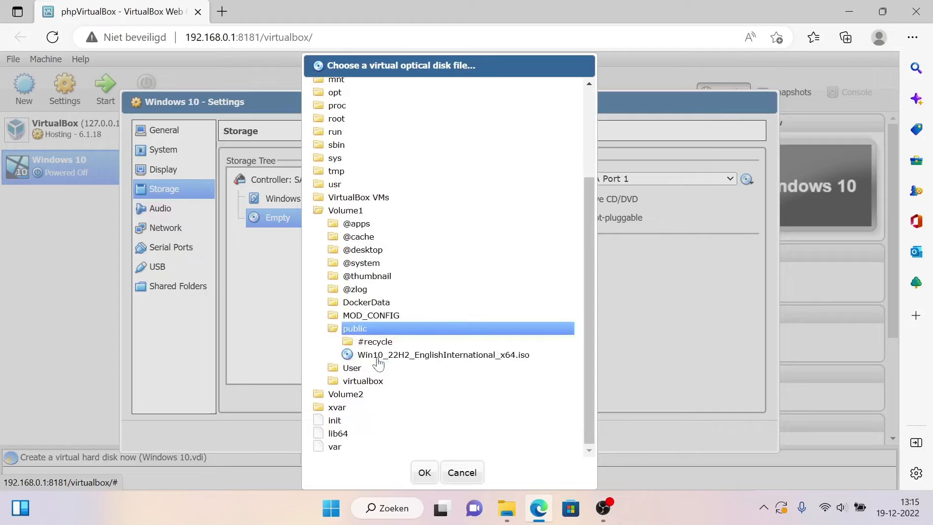
{"action": "left_click", "coordinate": [378, 357]}
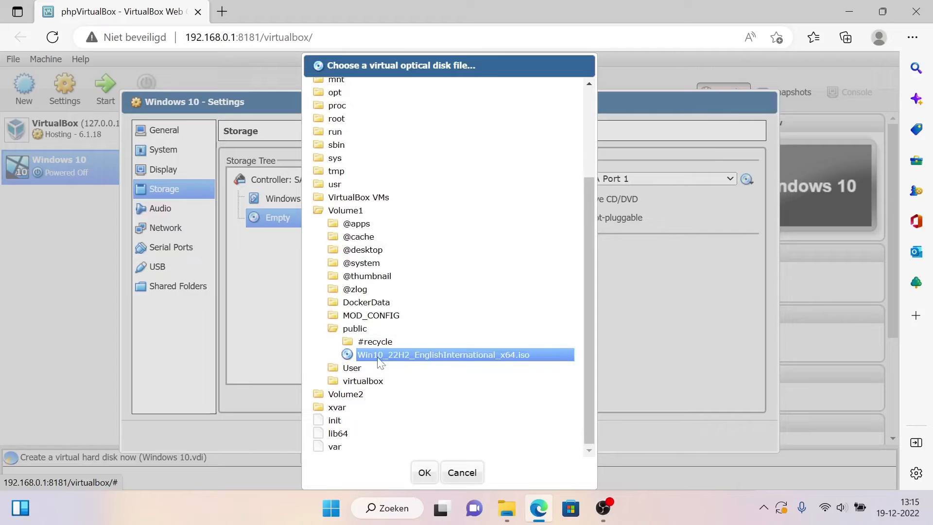
{"action": "left_click", "coordinate": [425, 472]}
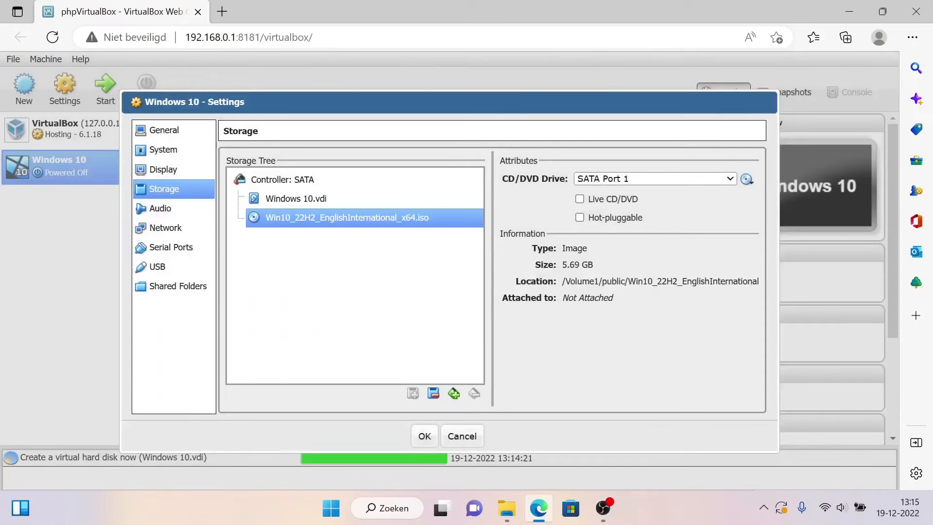
{"action": "left_click", "coordinate": [425, 436]}
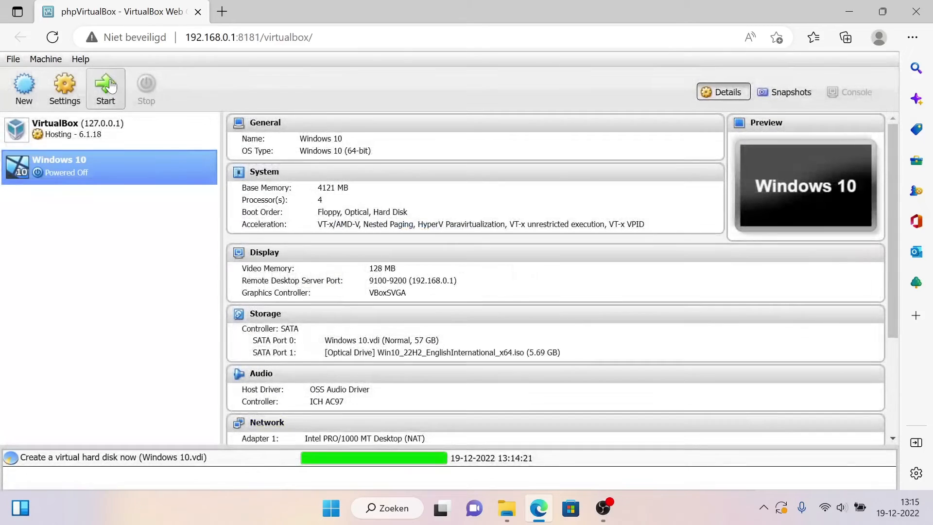
Step: Start the Windows 10 virtual machine and open the Remote Desktop Connection app by searching for mstsc
{"action": "left_click", "coordinate": [113, 88]}
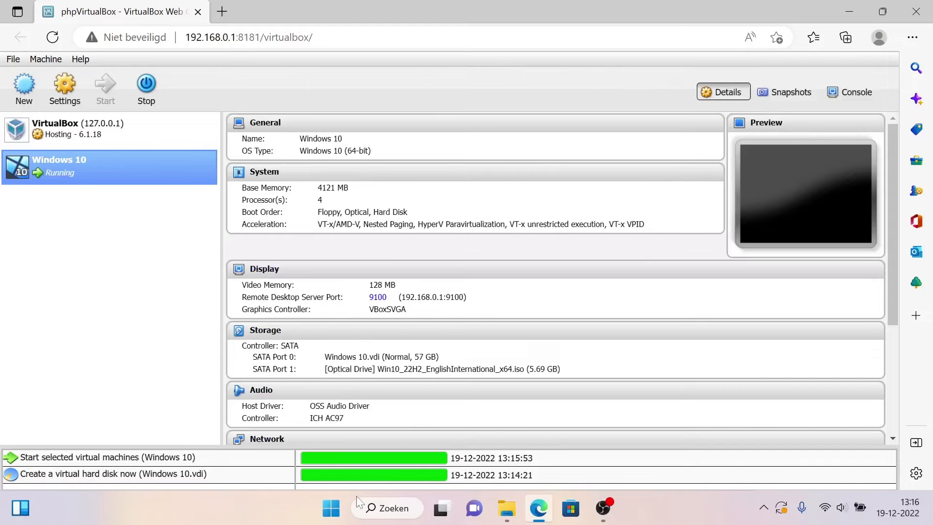
{"action": "left_click", "coordinate": [342, 511]}
{"action": "type", "text": "mst"}
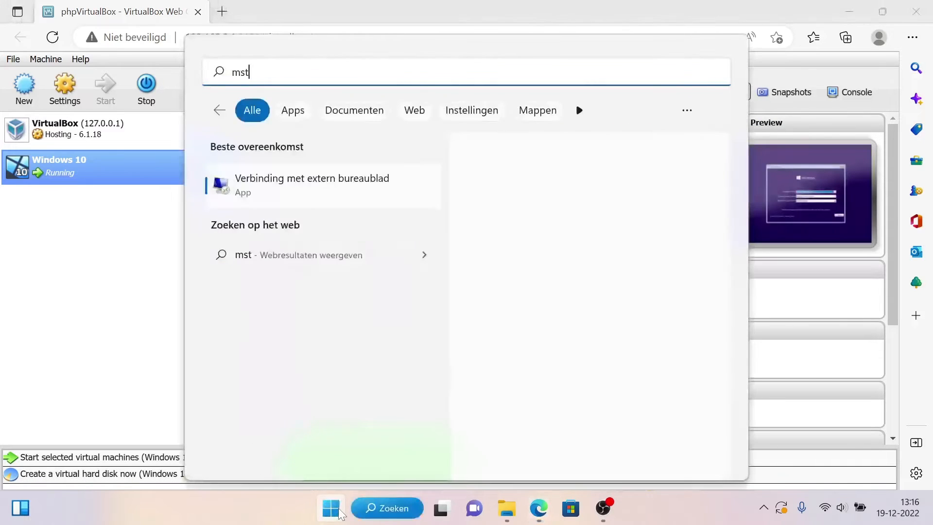
{"action": "type", "text": "sc"}
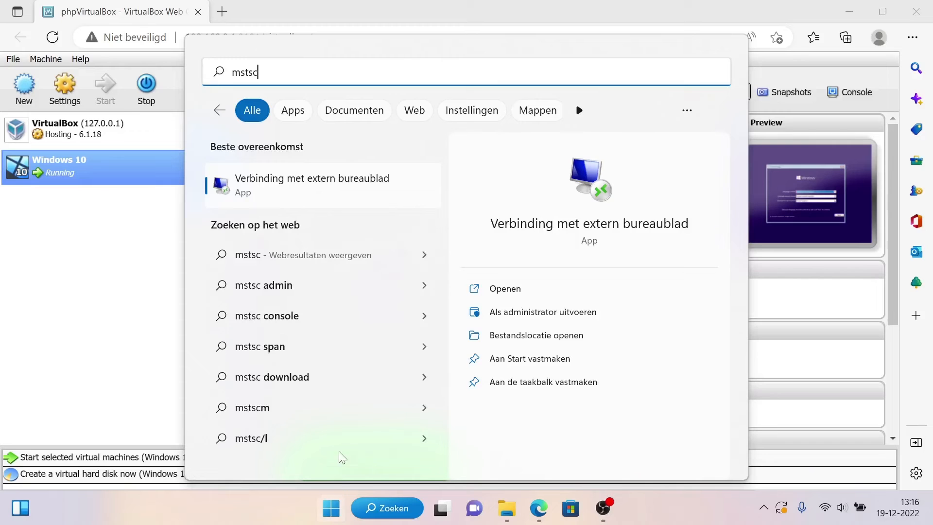
{"action": "left_click", "coordinate": [344, 194]}
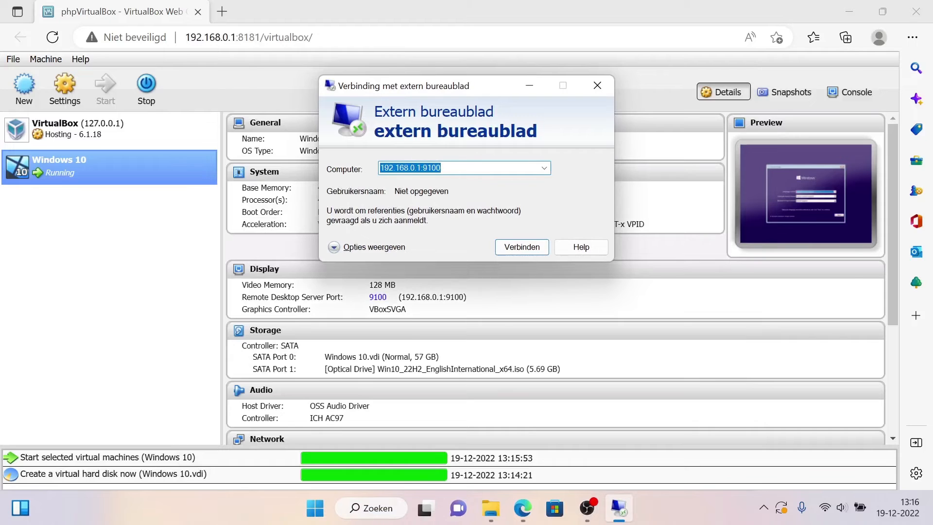
Step: Connect Remote Desktop to the virtual machine at 192.168.0.1:9100
{"action": "type", "text": "192.1"}
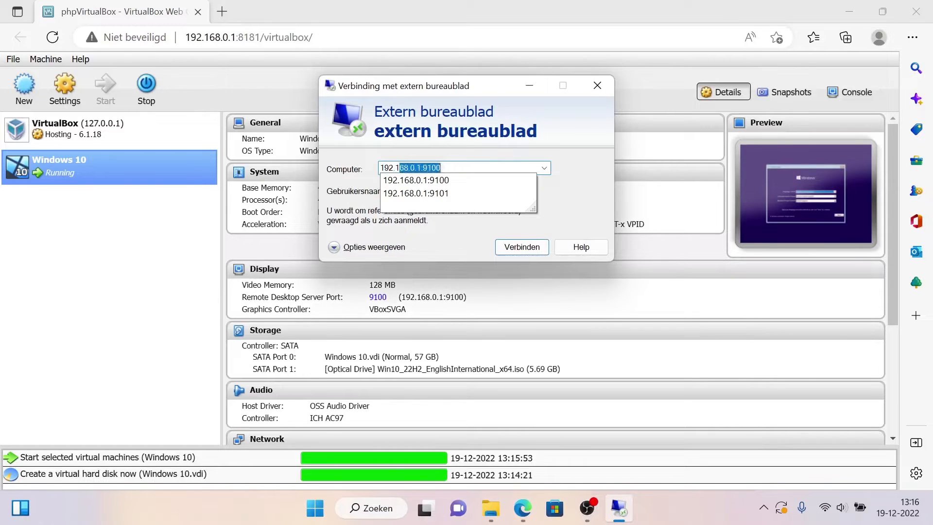
{"action": "type", "text": "68.0.1:9100"}
{"action": "left_click", "coordinate": [517, 248]}
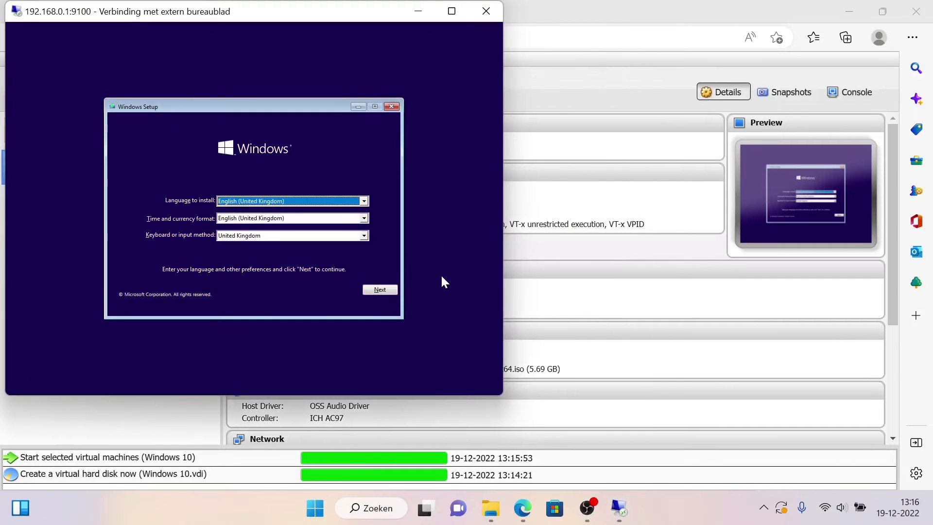
Step: Keep English (United Kingdom) as the installation language in Windows Setup and continue
{"action": "left_click", "coordinate": [263, 203]}
{"action": "left_click", "coordinate": [263, 203]}
{"action": "left_click", "coordinate": [263, 204]}
{"action": "left_click", "coordinate": [263, 204]}
{"action": "left_click", "coordinate": [370, 290]}
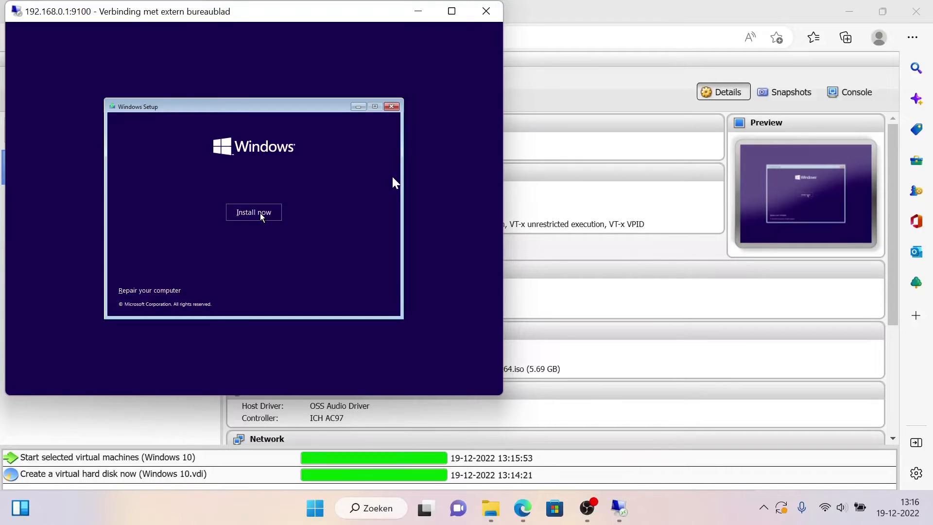
Step: Begin the Windows installation without a product key and choose the Windows 10 Home edition
{"action": "left_click", "coordinate": [261, 215]}
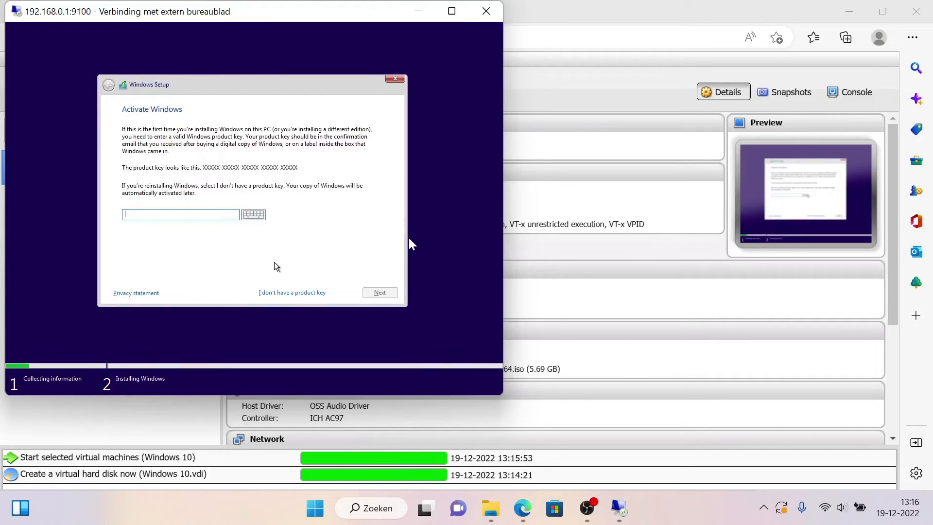
{"action": "left_click", "coordinate": [287, 294]}
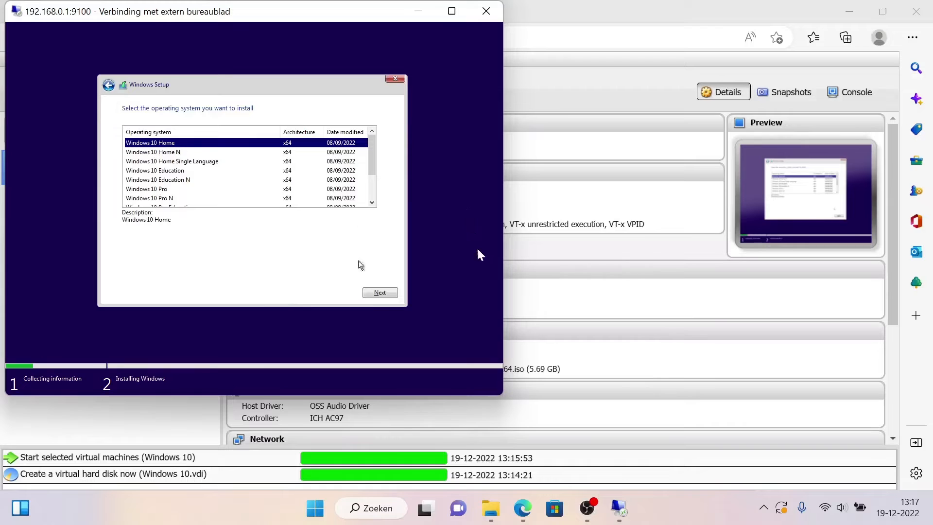
{"action": "left_click", "coordinate": [372, 291]}
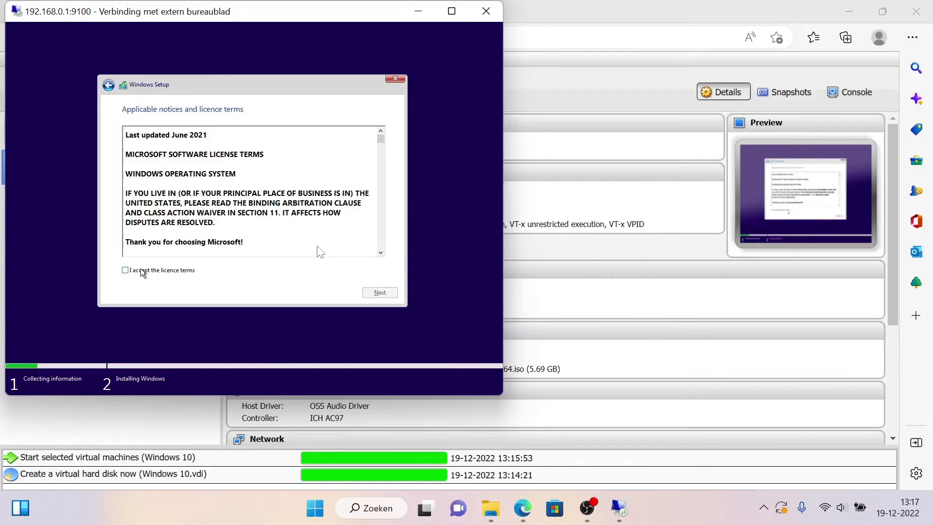
Step: Accept the licence terms and start a custom installation of Windows on the Drive 0 unallocated space
{"action": "left_click", "coordinate": [126, 270]}
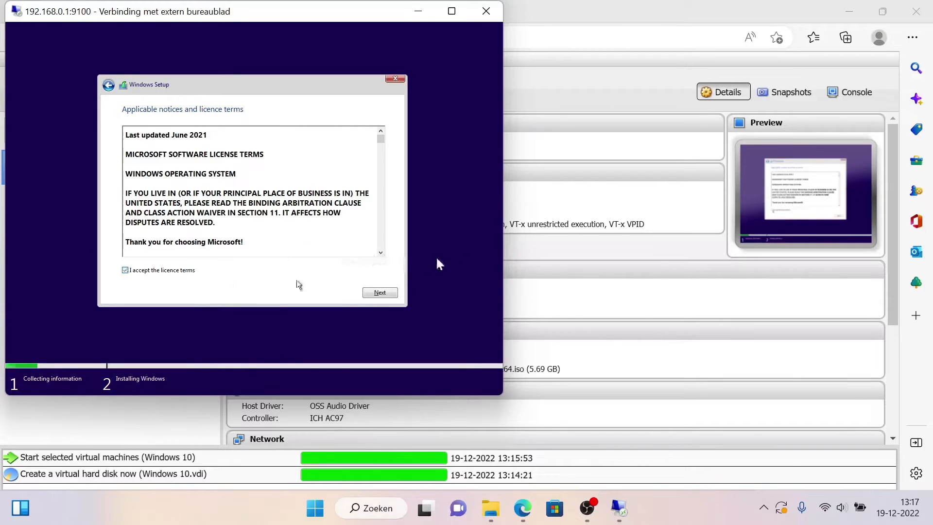
{"action": "left_click", "coordinate": [381, 293]}
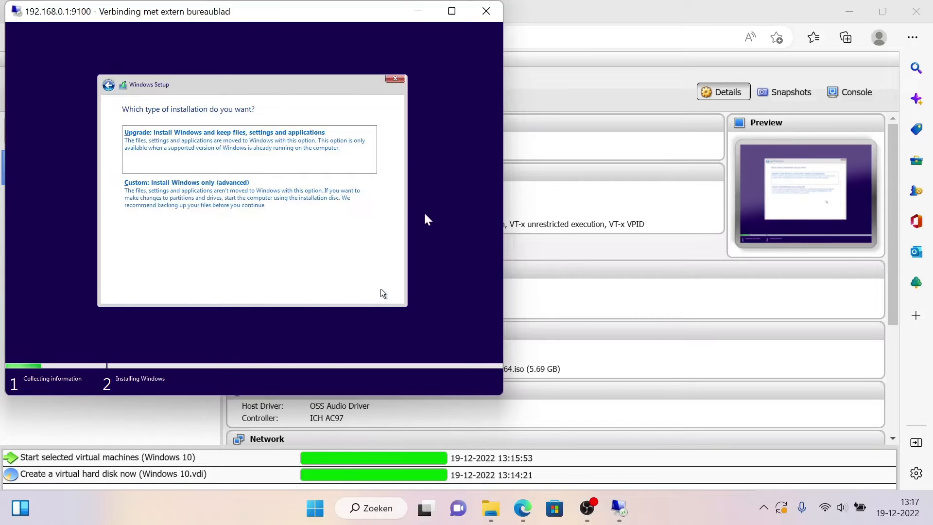
{"action": "left_click", "coordinate": [279, 195]}
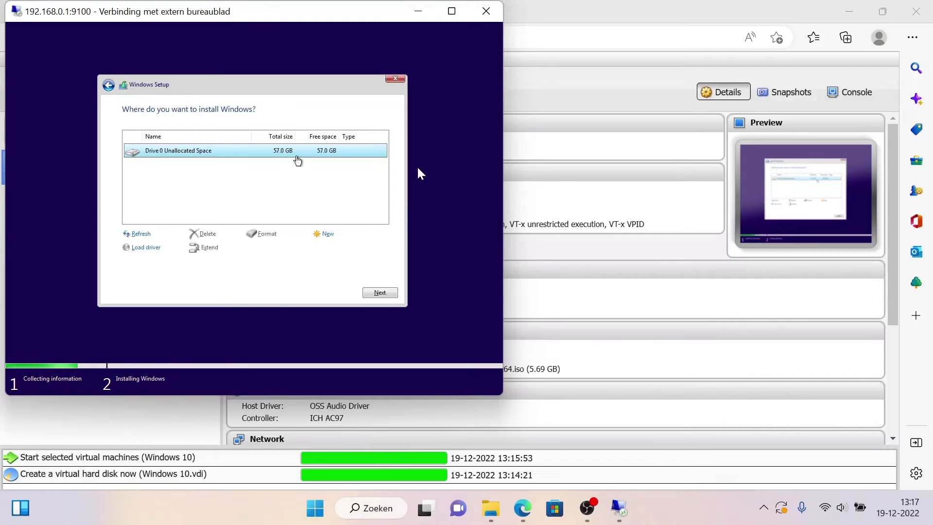
{"action": "left_click", "coordinate": [375, 293]}
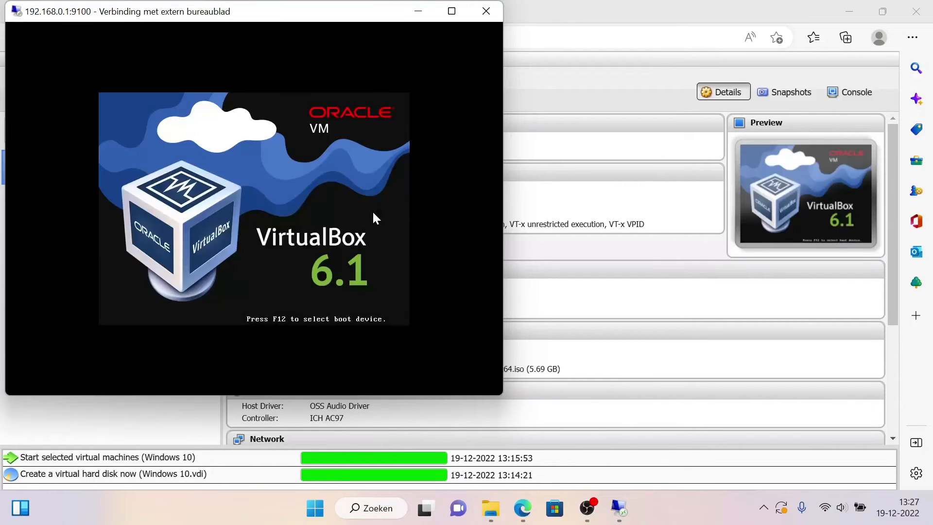
Step: Confirm United Kingdom as the region and keyboard layout, and skip adding a second keyboard layout
{"action": "key", "text": "Return"}
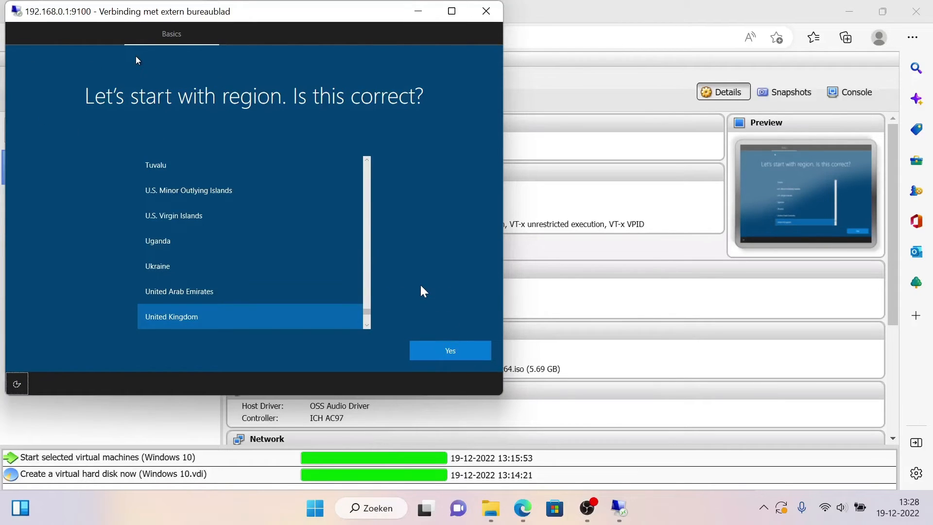
{"action": "key", "text": "Return"}
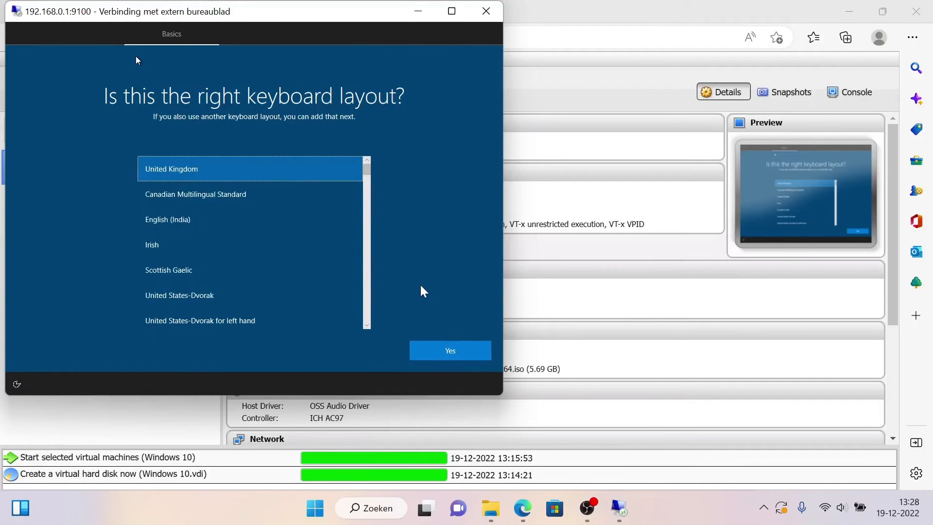
{"action": "key", "text": "Return"}
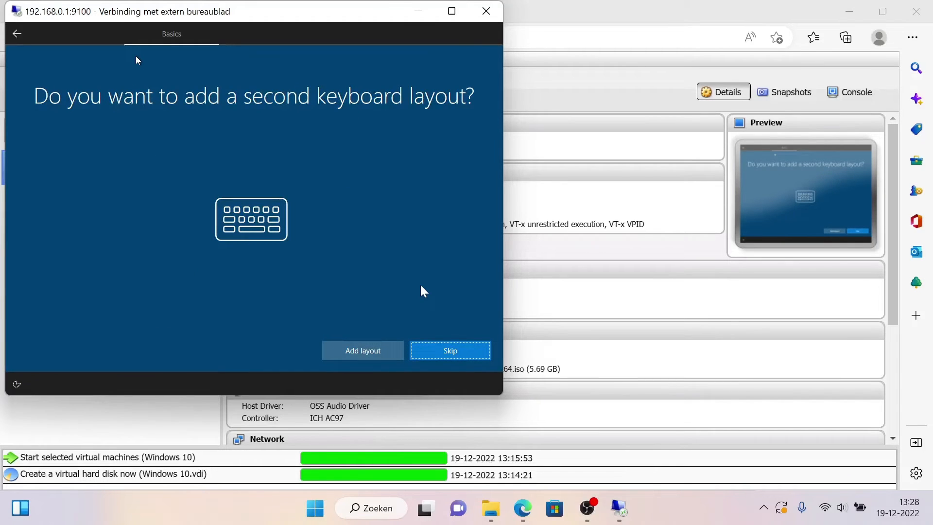
{"action": "key", "text": "Return"}
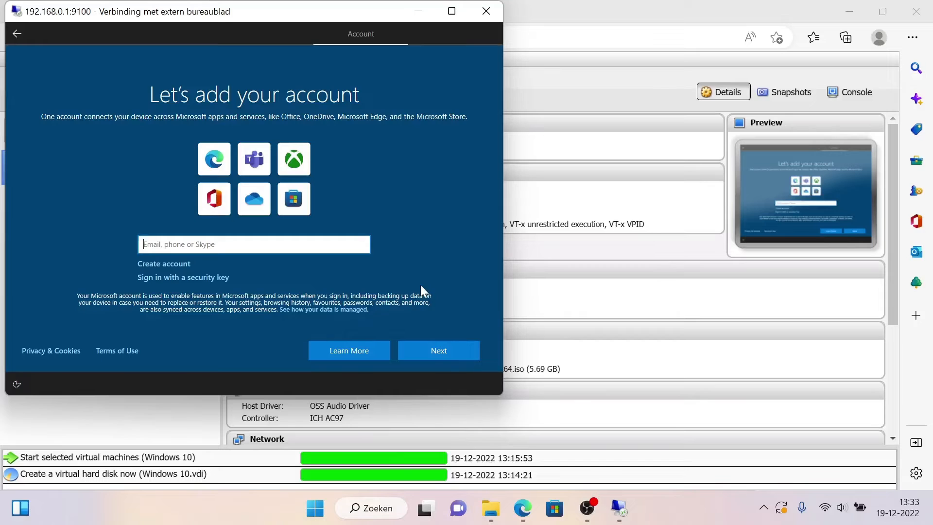
Step: In phpVirtualBox, turn off Cable Connected for the Windows 10 machine's network Adapter 1 and apply the settings
{"action": "left_click", "coordinate": [668, 20]}
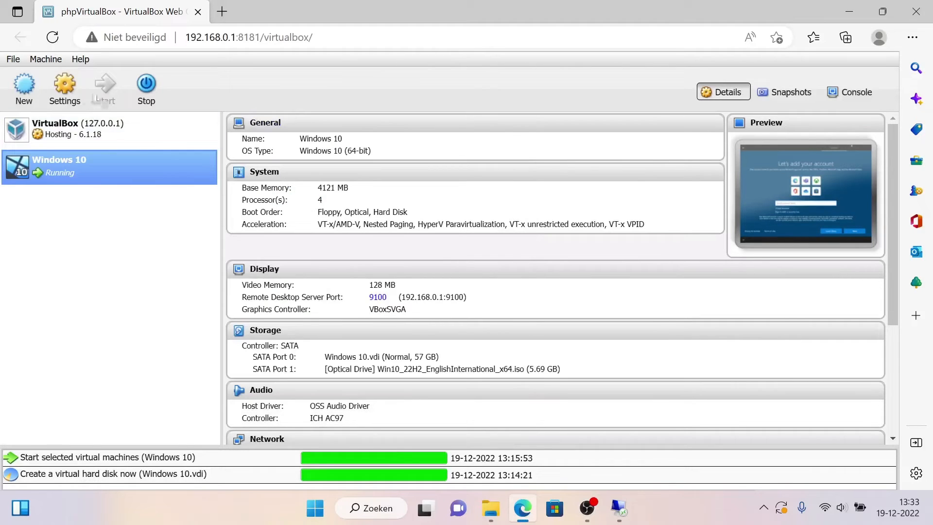
{"action": "left_click", "coordinate": [66, 94]}
{"action": "left_click", "coordinate": [79, 125]}
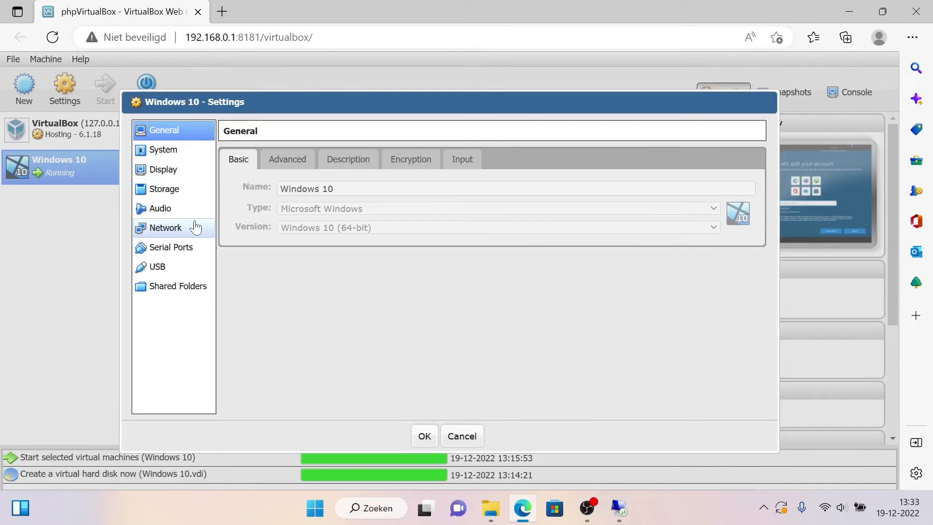
{"action": "left_click", "coordinate": [184, 232]}
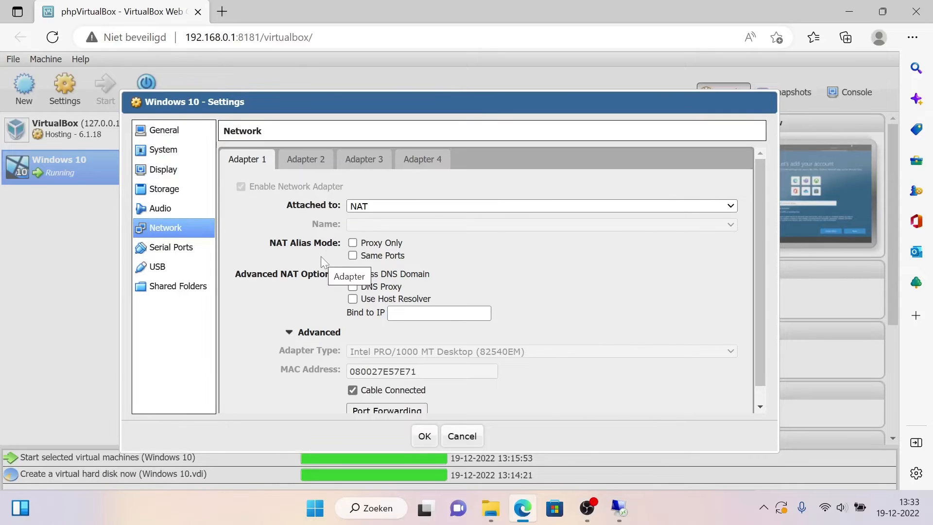
{"action": "scroll", "coordinate": [321, 256], "scroll_direction": "down", "scroll_amount": 1}
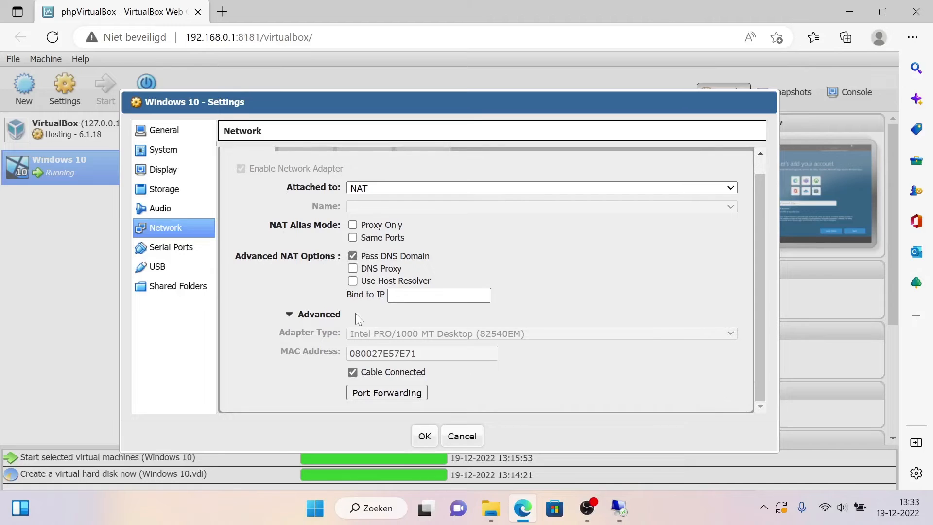
{"action": "left_click", "coordinate": [352, 372]}
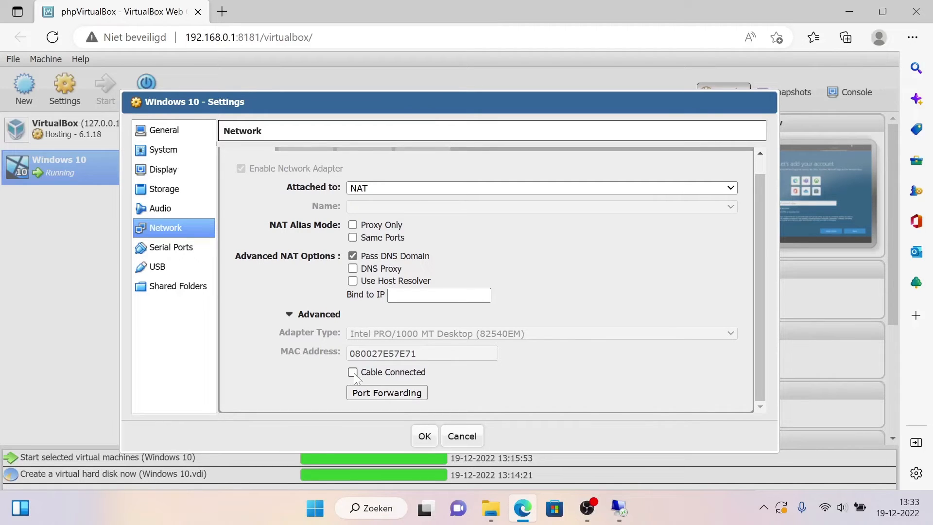
{"action": "left_click", "coordinate": [419, 437]}
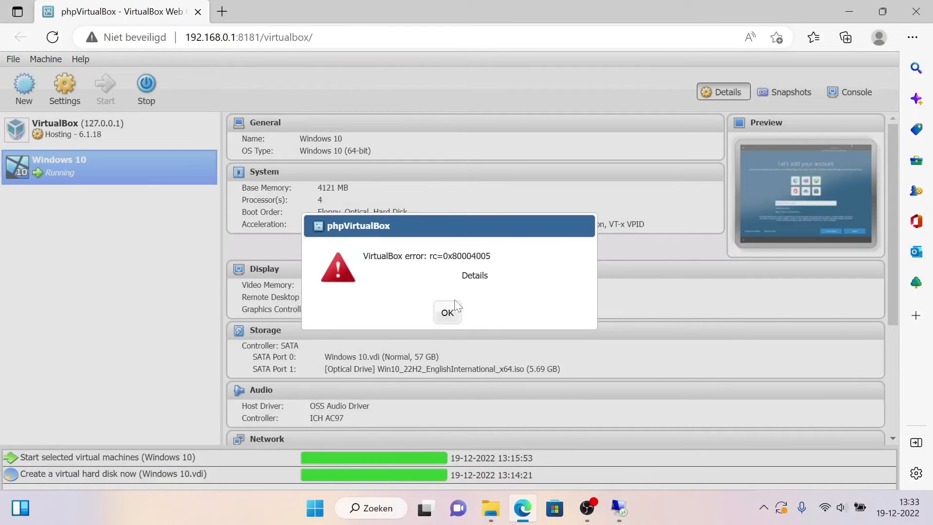
{"action": "left_click", "coordinate": [447, 311]}
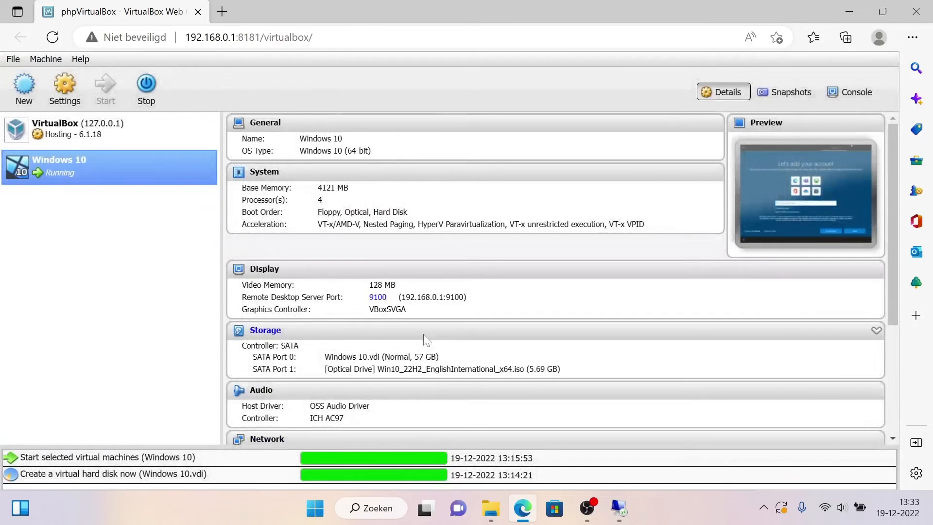
Step: Switch back to the Remote Desktop session and submit the user's first name as the Microsoft account sign-in
{"action": "left_click", "coordinate": [618, 508]}
{"action": "type", "text": "P"}
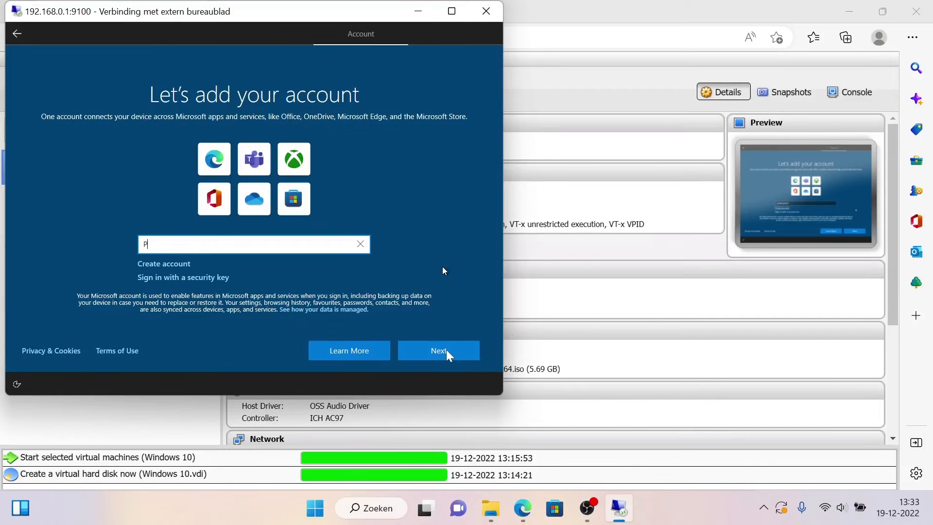
{"action": "type", "text": "eter"}
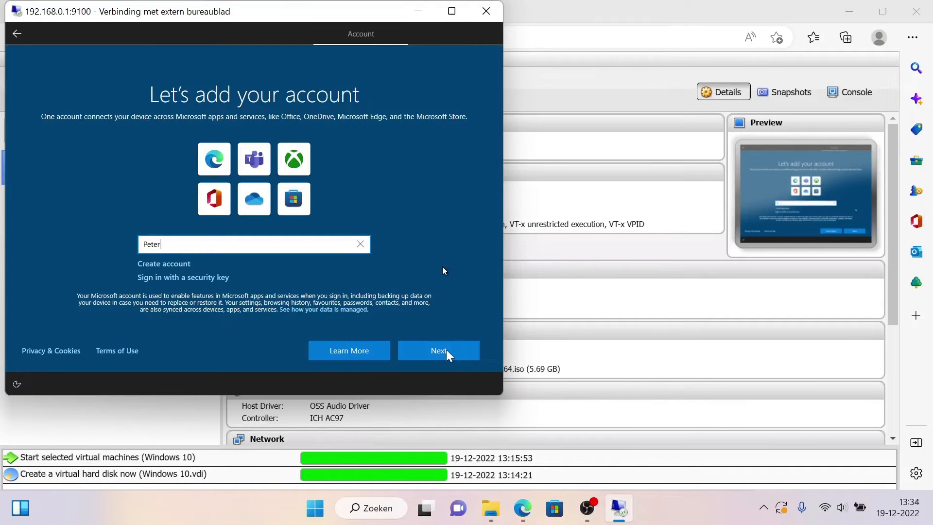
{"action": "key", "text": "Tab"}
{"action": "key", "text": "Tab"}
{"action": "key", "text": "Tab"}
{"action": "key", "text": "Tab"}
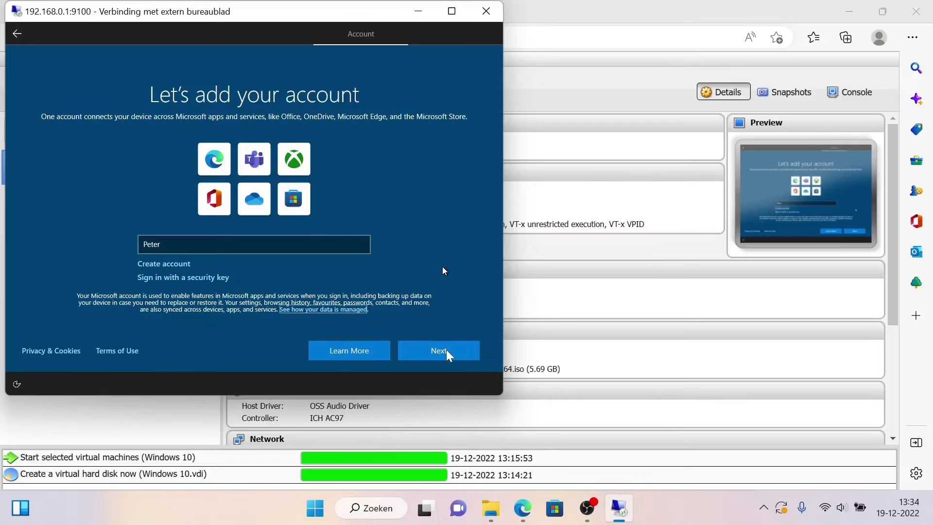
{"action": "key", "text": "Tab"}
{"action": "key", "text": "Tab"}
{"action": "key", "text": "Tab"}
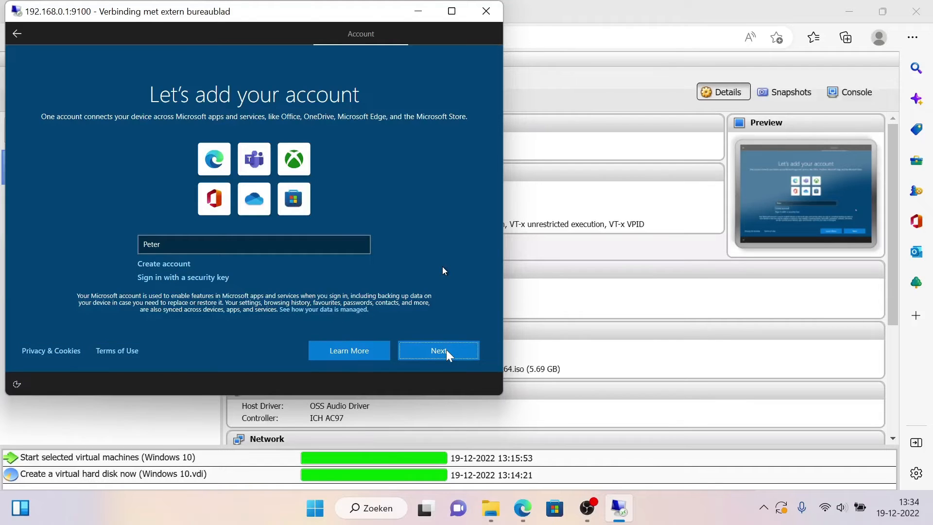
{"action": "key", "text": "Return"}
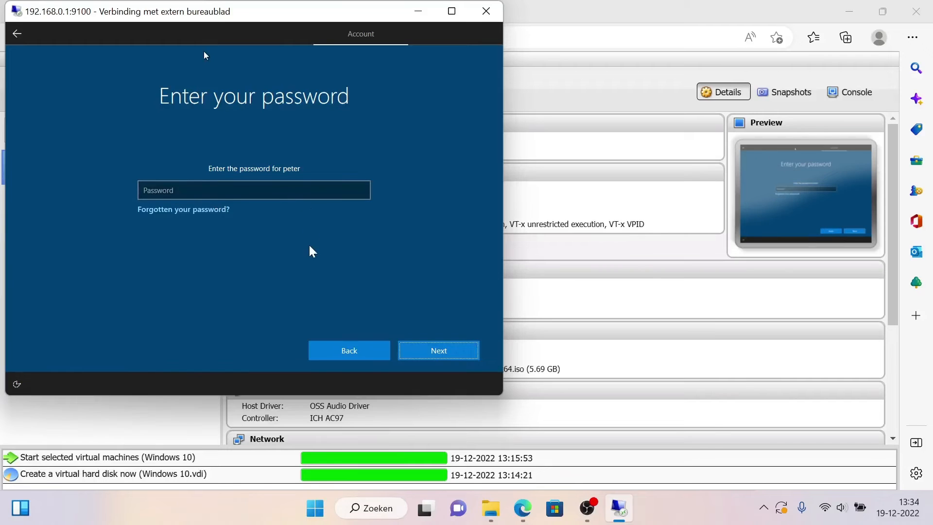
Step: Enter a password for the Microsoft account sign-in and submit it
{"action": "left_click", "coordinate": [184, 193]}
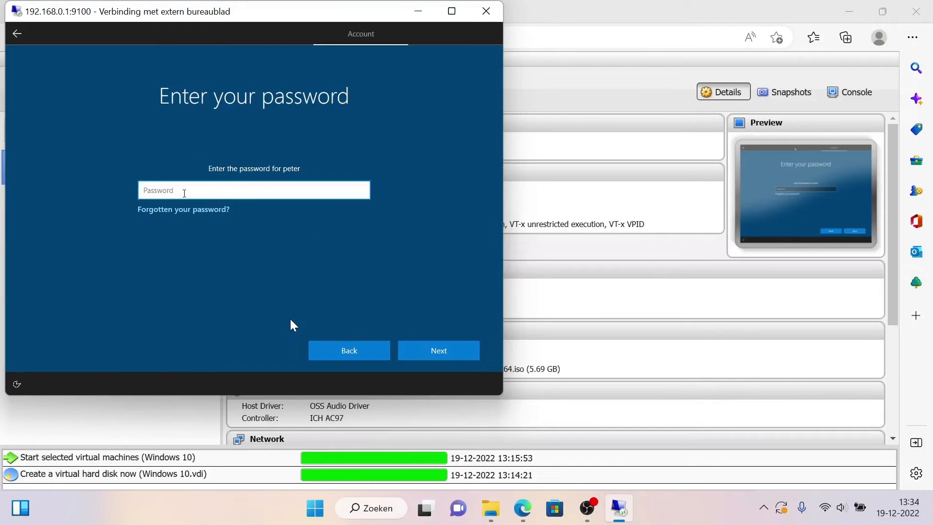
{"action": "type", "text": "••••••••••"}
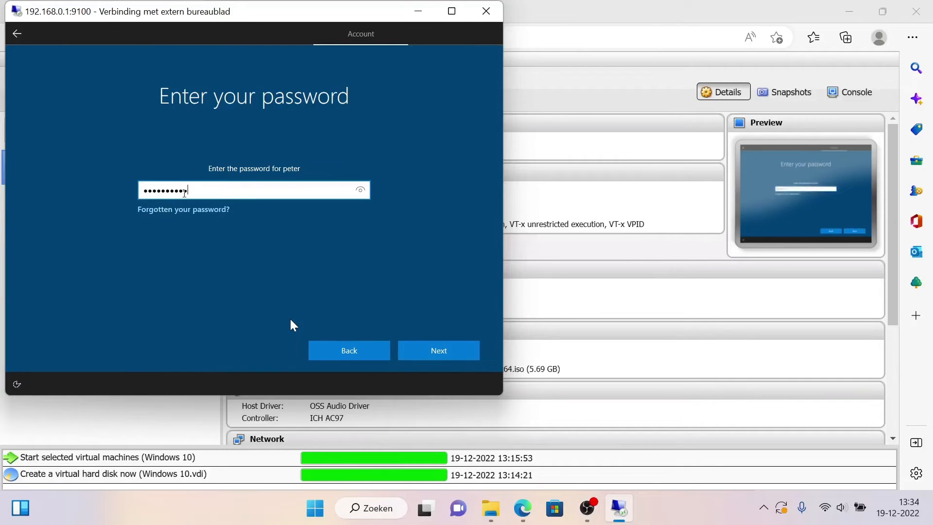
{"action": "key", "text": "Return"}
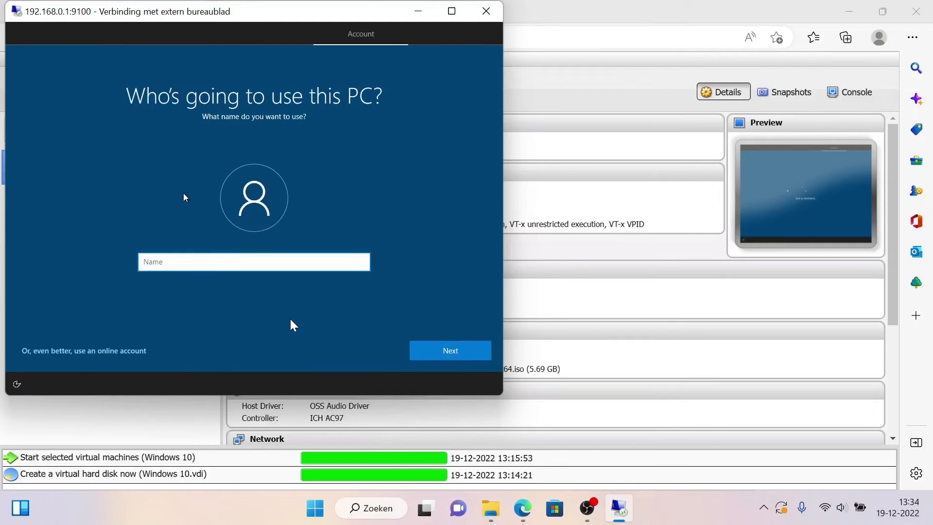
Step: Enter the user's first name for the local account and create the account password
{"action": "type", "text": "Peter"}
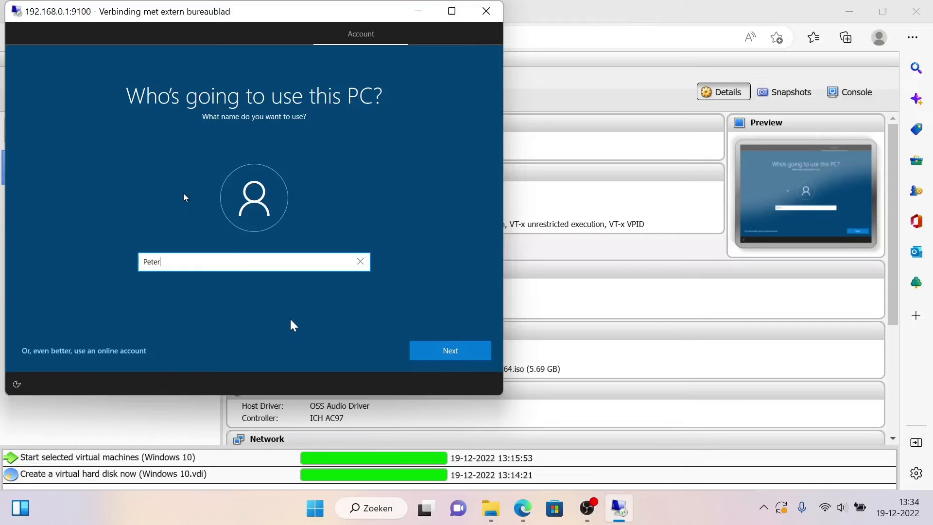
{"action": "key", "text": "Return"}
{"action": "type", "text": "*****"}
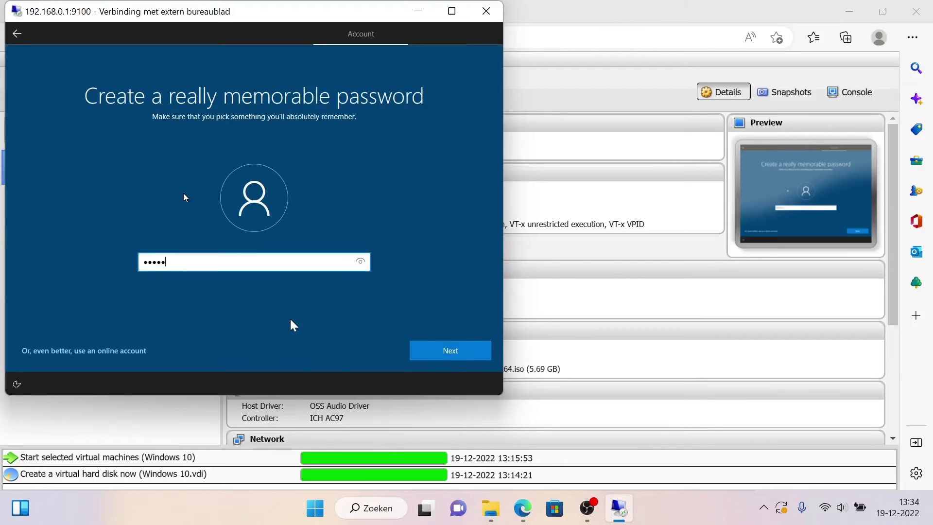
{"action": "type", "text": "******"}
{"action": "key", "text": "Return"}
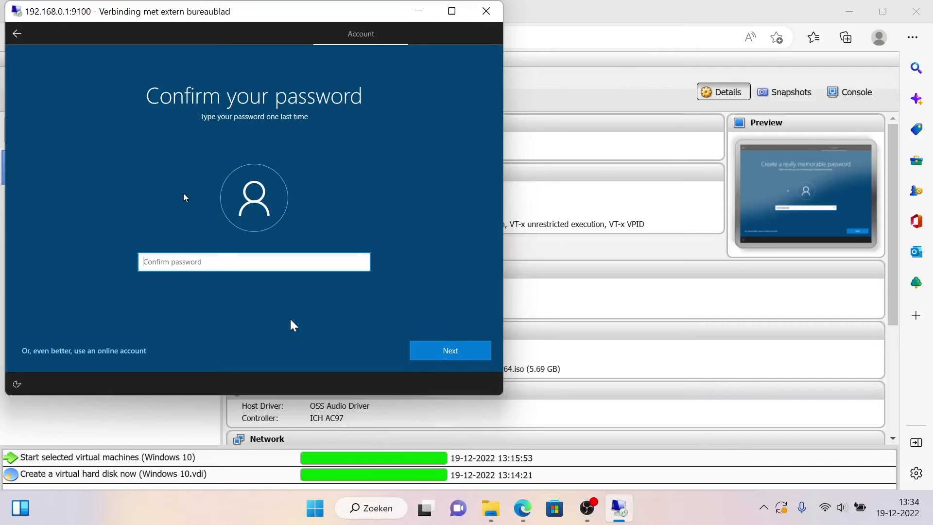
Step: Re-enter the local account password in the confirmation field and submit it
{"action": "type", "text": "****"}
{"action": "key", "text": "BackSpace"}
{"action": "key", "text": "BackSpace"}
{"action": "key", "text": "BackSpace"}
{"action": "key", "text": "BackSpace"}
{"action": "type", "text": "****"}
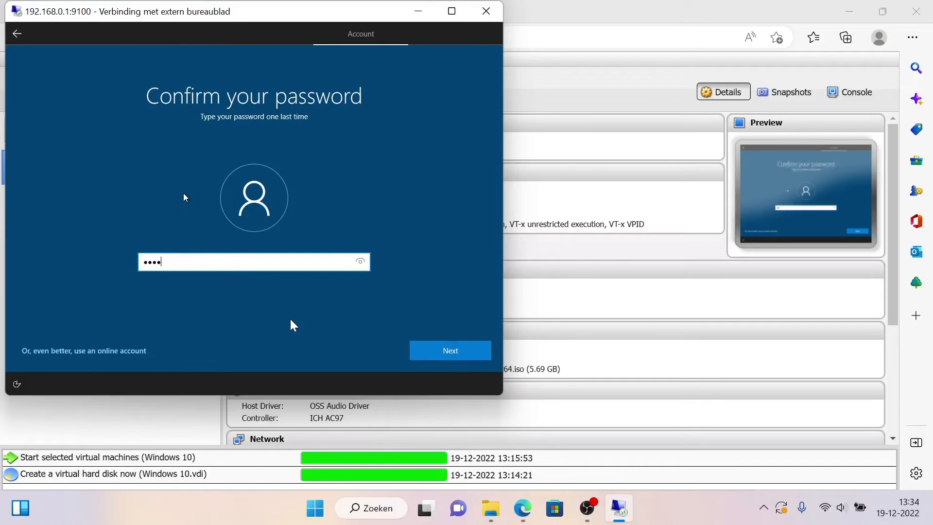
{"action": "type", "text": "*******"}
{"action": "key", "text": "Return"}
Step: Choose security questions for the local account and fill in arbitrary text as the answers
{"action": "key", "text": "Down"}
{"action": "key", "text": "Tab"}
{"action": "key", "text": "Return"}
{"action": "key", "text": "Down"}
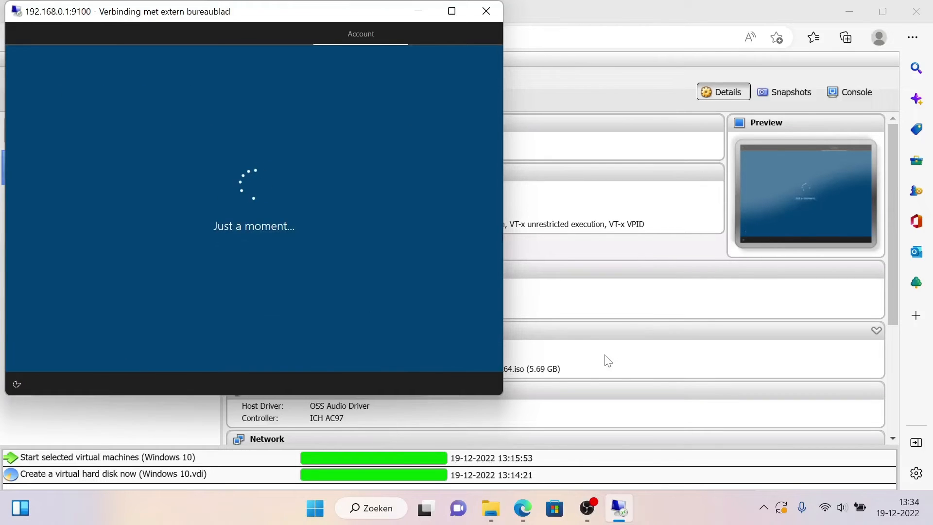
Step: In phpVirtualBox, turn Cable Connected back on for the Windows 10 machine's network Adapter 1 and apply the settings
{"action": "left_click", "coordinate": [607, 360]}
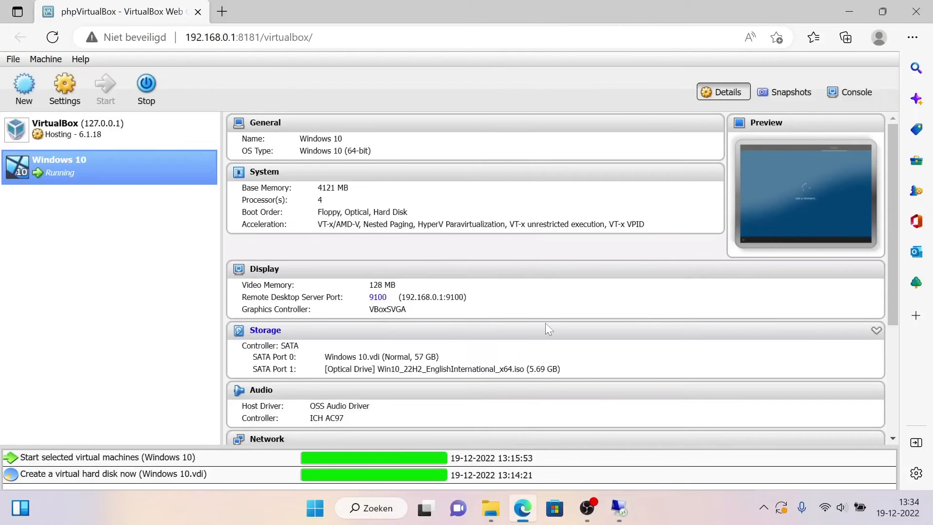
{"action": "left_click", "coordinate": [66, 92]}
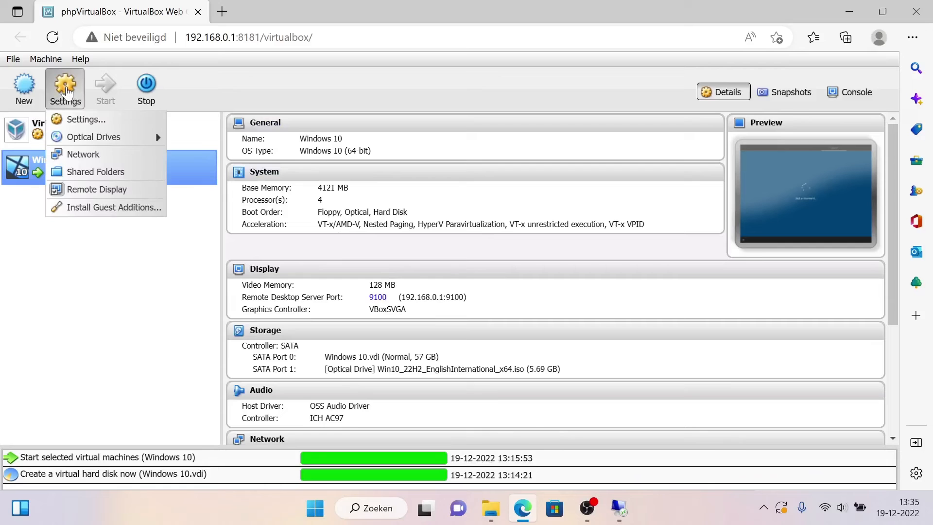
{"action": "left_click", "coordinate": [116, 122]}
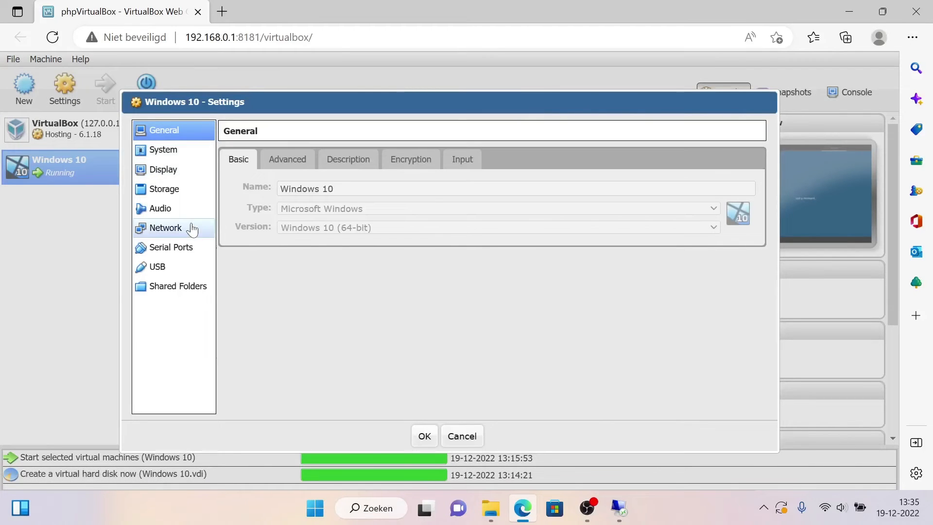
{"action": "left_click", "coordinate": [167, 229]}
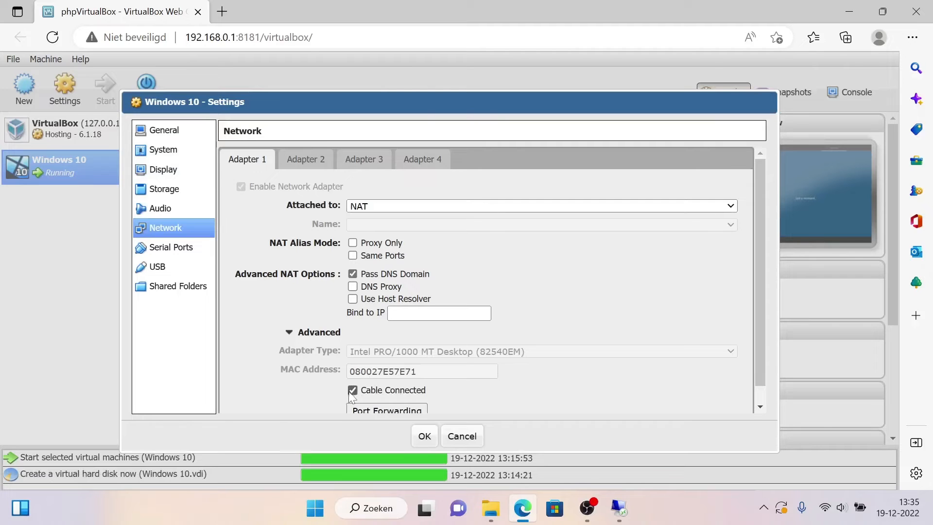
{"action": "scroll", "coordinate": [351, 396], "scroll_direction": "down", "scroll_amount": 1}
{"action": "left_click", "coordinate": [352, 373]}
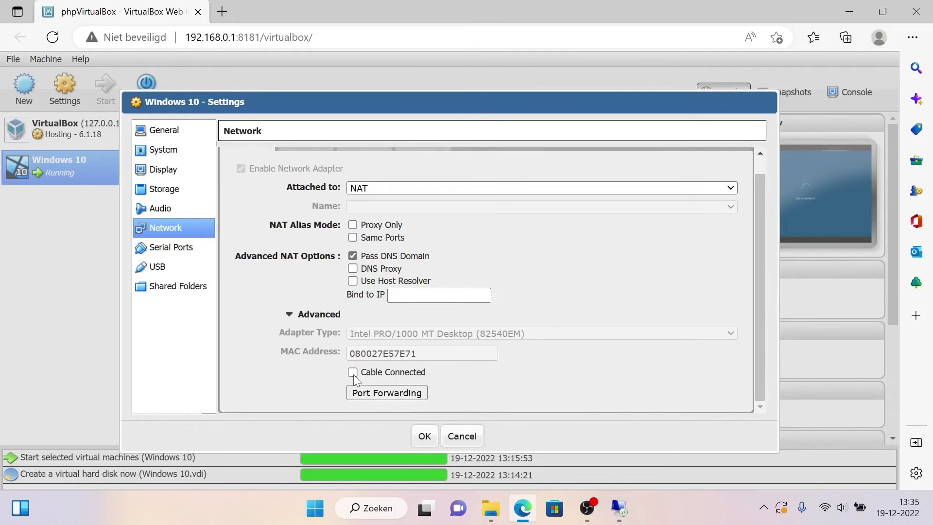
{"action": "left_click", "coordinate": [353, 374]}
{"action": "left_click", "coordinate": [424, 436]}
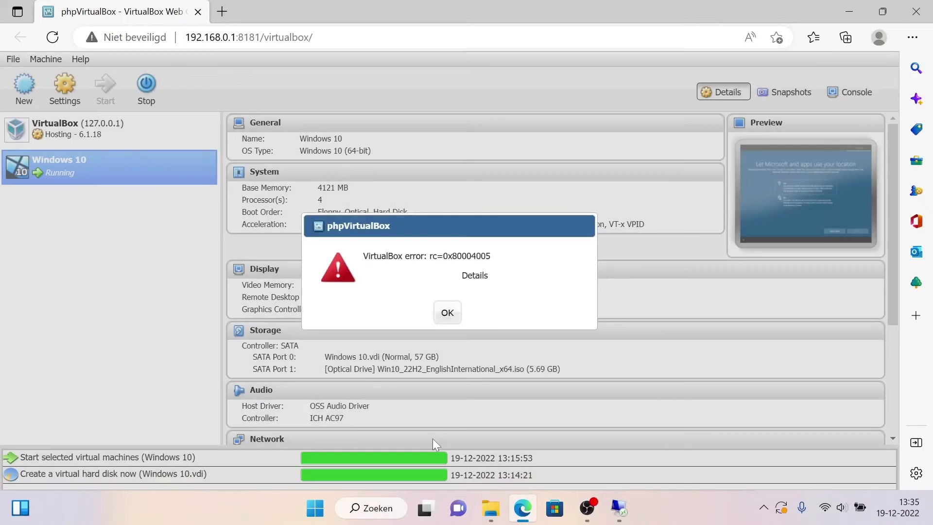
{"action": "left_click", "coordinate": [446, 313]}
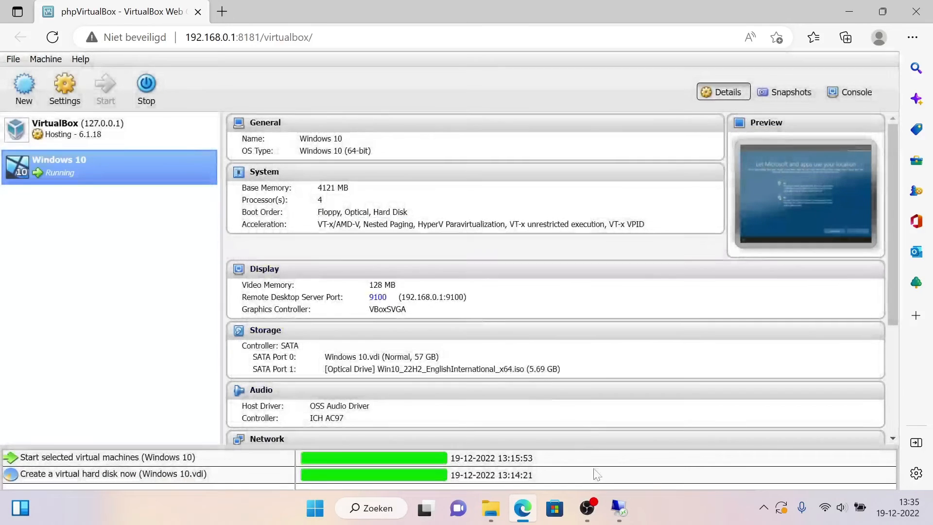
Step: Switch back to the Remote Desktop session and answer No to location use and to Find my device
{"action": "left_click", "coordinate": [619, 508]}
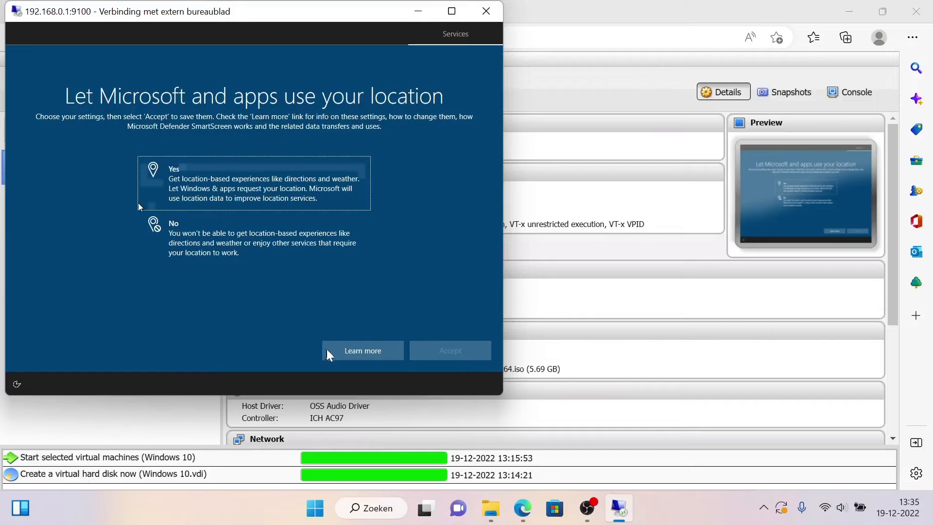
{"action": "left_click", "coordinate": [223, 241]}
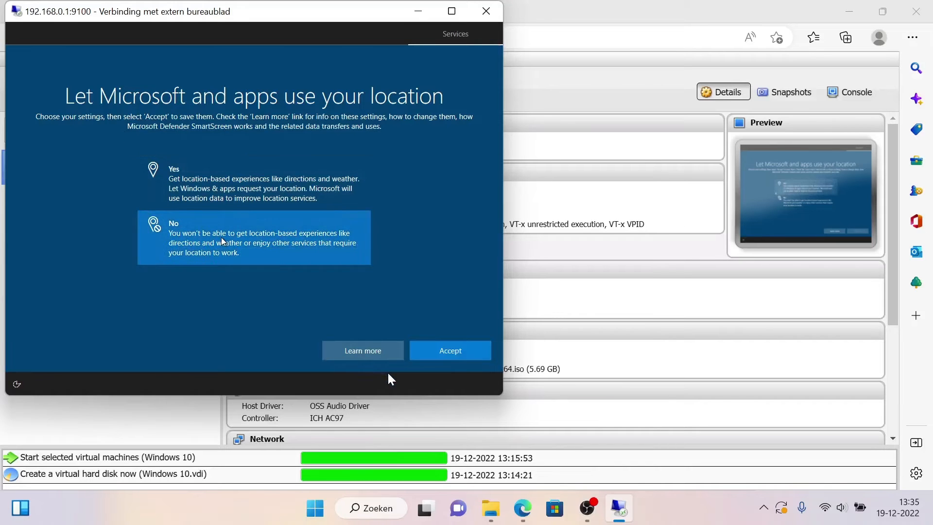
{"action": "key", "text": "Return"}
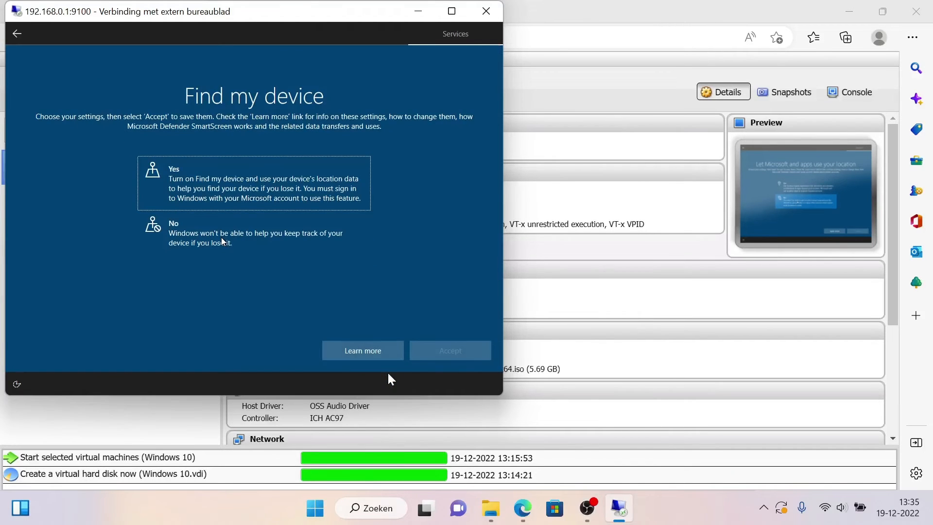
{"action": "key", "text": "Down"}
{"action": "key", "text": "space"}
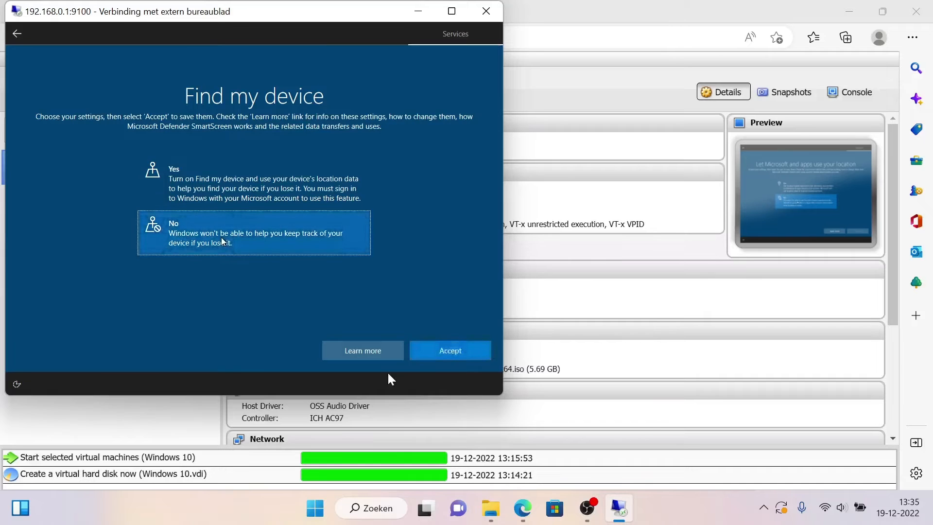
{"action": "key", "text": "Return"}
Step: Choose Send Required diagnostic data and answer No to Improve inking & typing
{"action": "key", "text": "Down"}
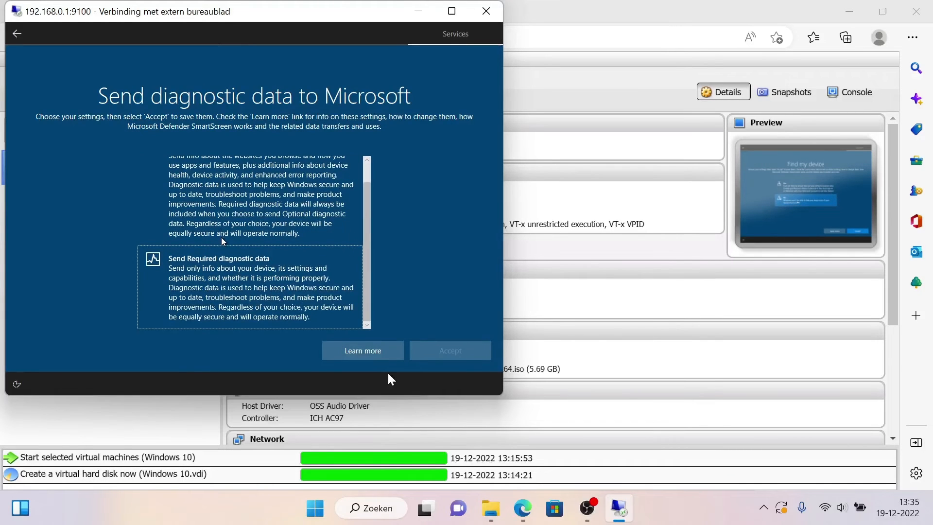
{"action": "key", "text": "space"}
{"action": "key", "text": "Return"}
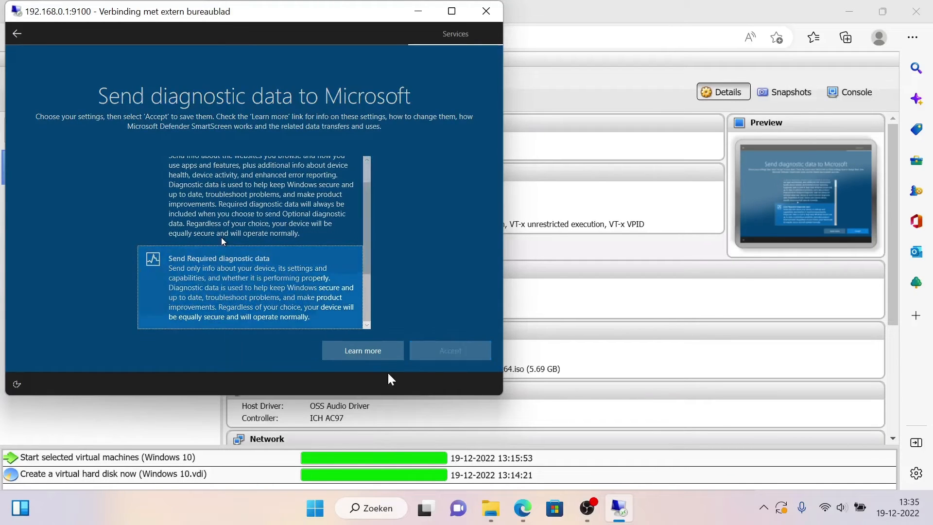
{"action": "key", "text": "Down"}
{"action": "key", "text": "space"}
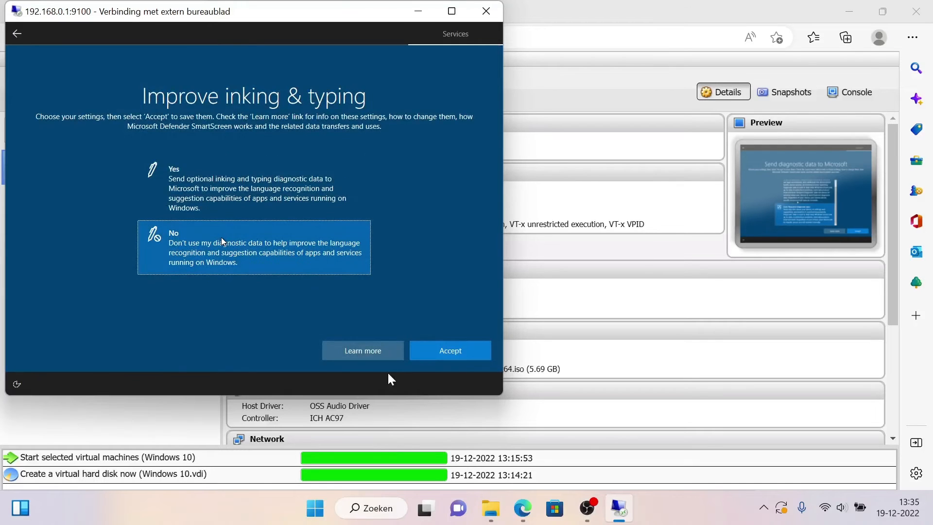
{"action": "key", "text": "Return"}
Step: Answer No to tailored experiences with diagnostic data and to letting apps use the advertising ID
{"action": "key", "text": "Down"}
{"action": "key", "text": "space"}
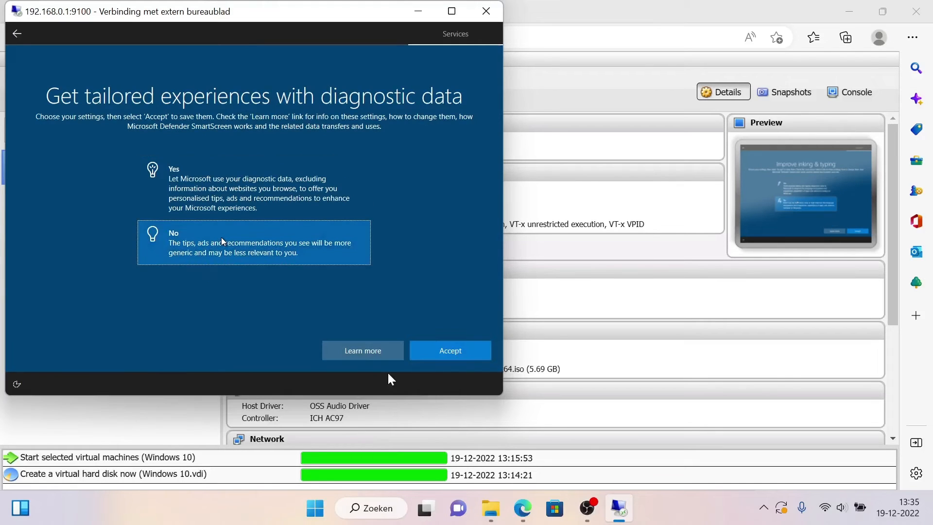
{"action": "key", "text": "Return"}
{"action": "key", "text": "Down"}
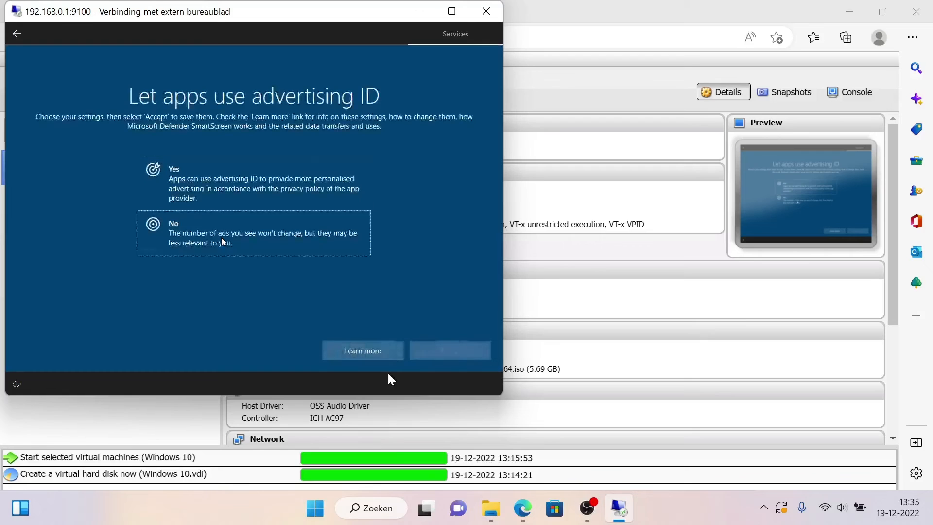
{"action": "key", "text": "space"}
{"action": "key", "text": "Return"}
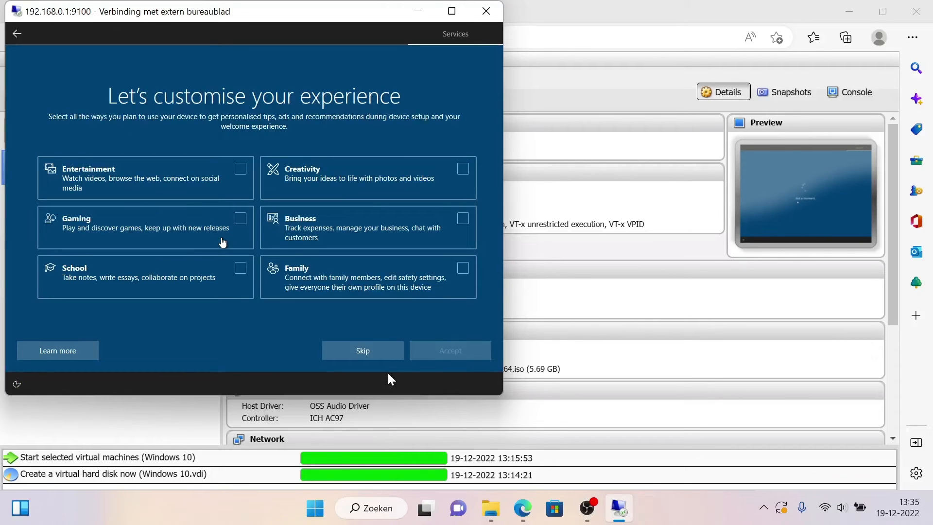
Step: Skip customising the experience without selecting any device usage category
{"action": "key", "text": "Tab"}
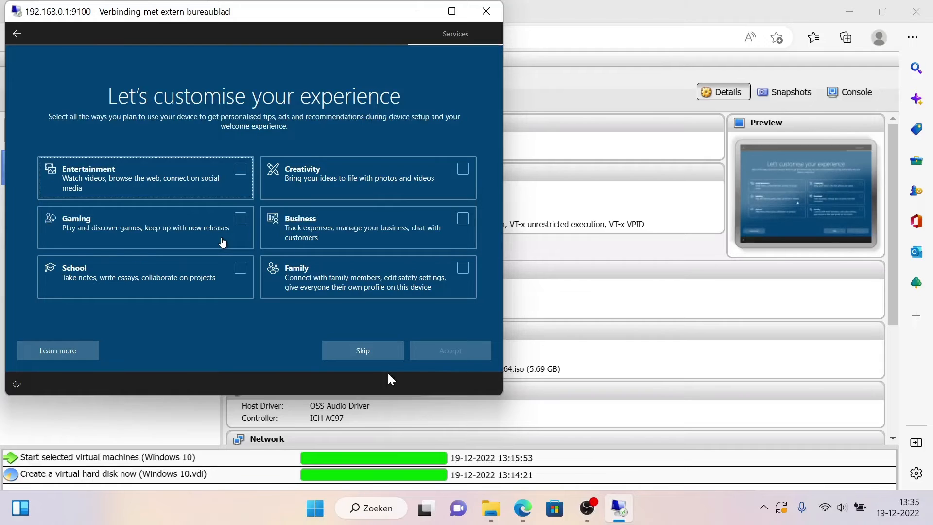
{"action": "key", "text": "Down"}
{"action": "key", "text": "Down"}
{"action": "key", "text": "Down"}
{"action": "key", "text": "Down"}
{"action": "key", "text": "Down"}
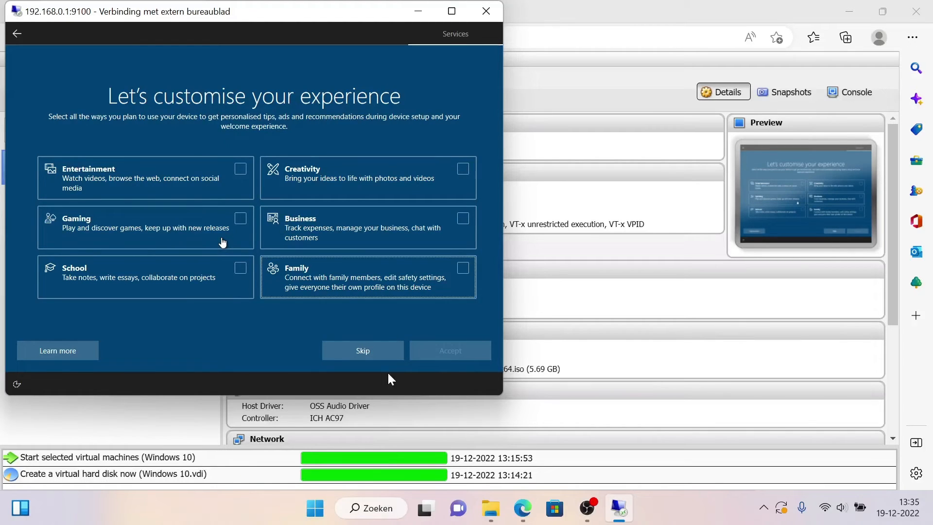
{"action": "key", "text": "Tab"}
{"action": "key", "text": "Tab"}
{"action": "key", "text": "Return"}
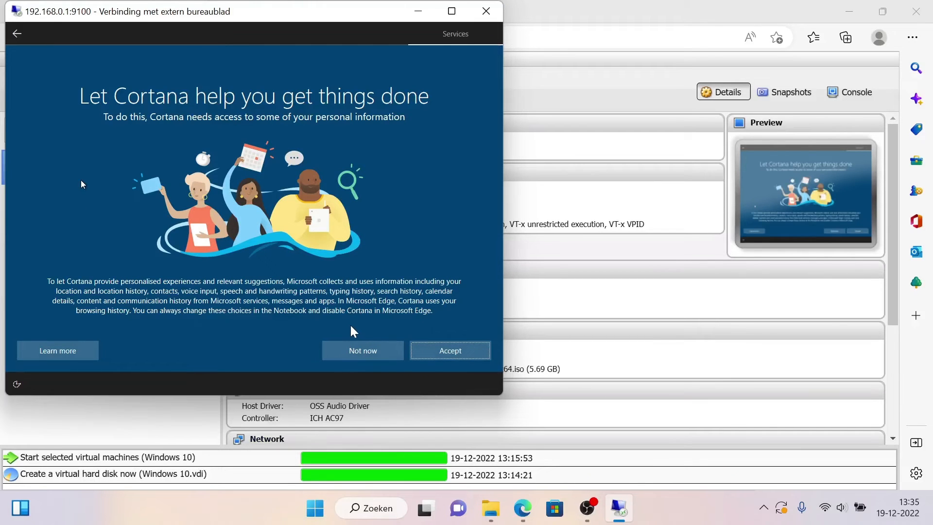
Step: Decline Cortana's help for now and let Windows finish setting up
{"action": "key", "text": "Tab"}
{"action": "key", "text": "Tab"}
{"action": "key", "text": "Tab"}
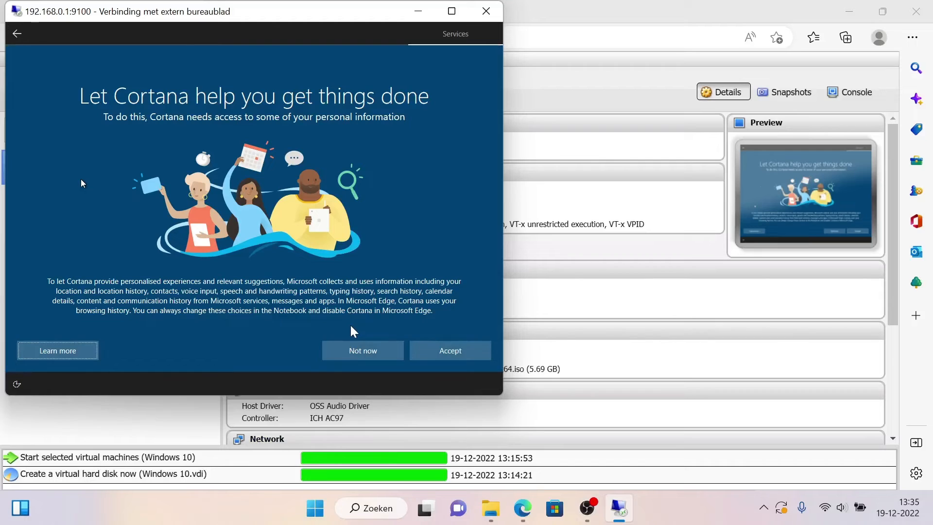
{"action": "key", "text": "Tab"}
{"action": "key", "text": "Return"}
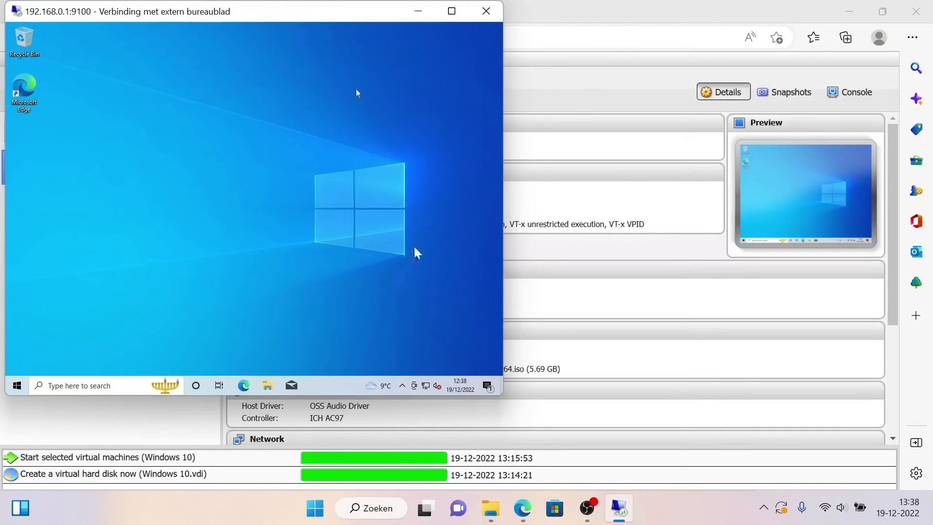
Step: In phpVirtualBox, start installing Guest Additions on the Windows 10 machine and agree to download the CD image from the Internet
{"action": "left_click", "coordinate": [567, 99]}
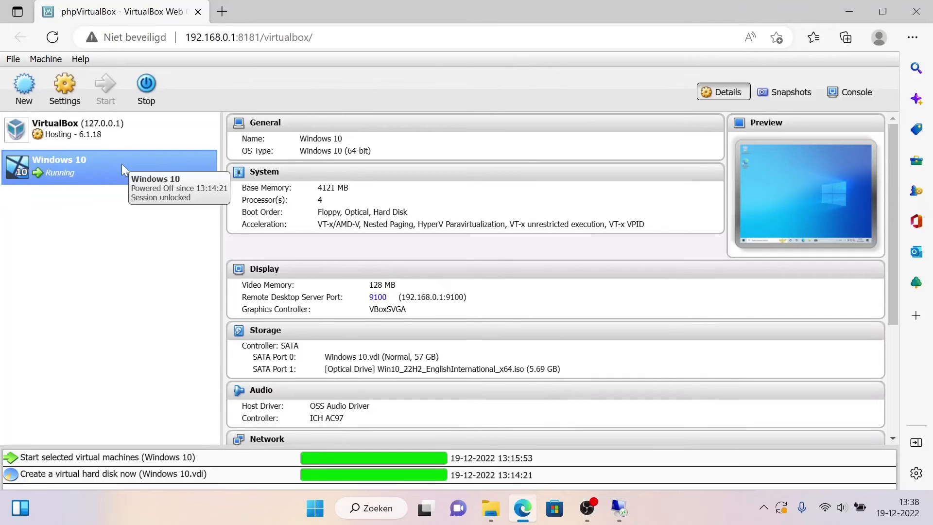
{"action": "left_click", "coordinate": [72, 99]}
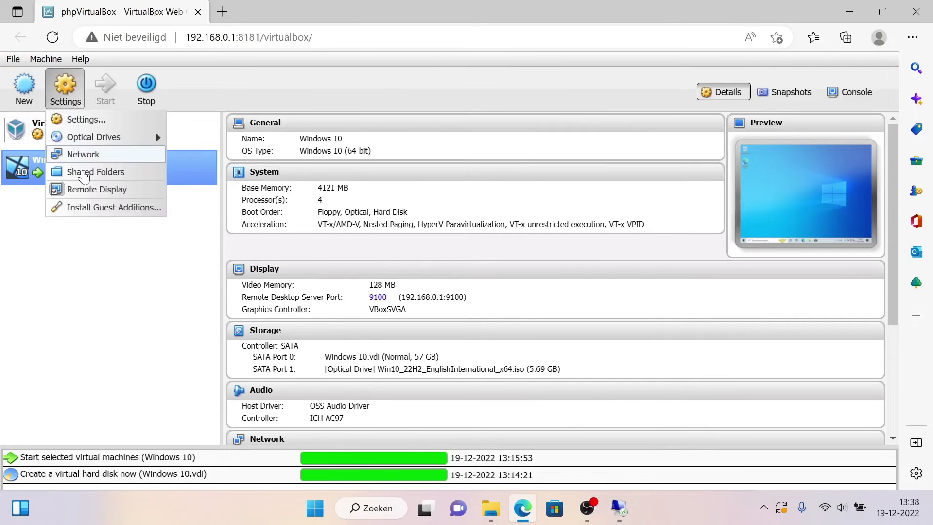
{"action": "left_click", "coordinate": [104, 207]}
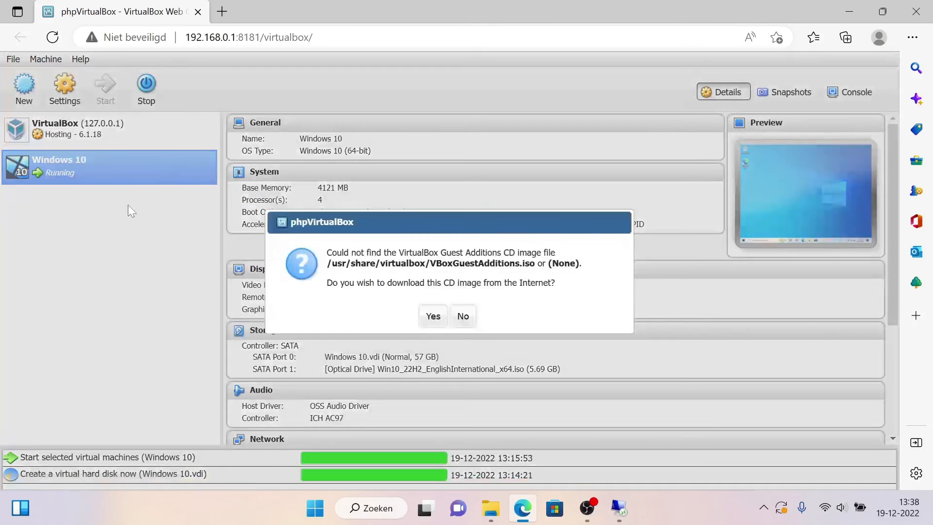
{"action": "left_click", "coordinate": [432, 317]}
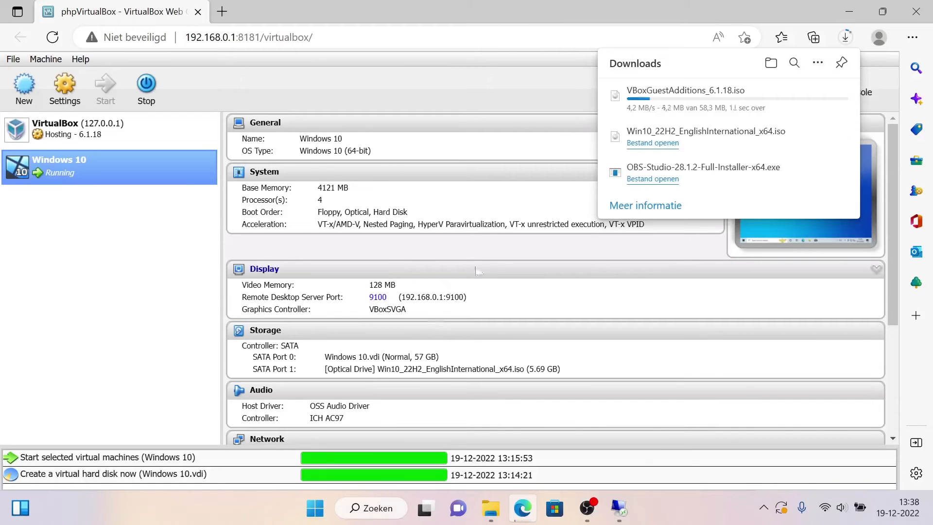
{"action": "mouse_move", "coordinate": [776, 109]}
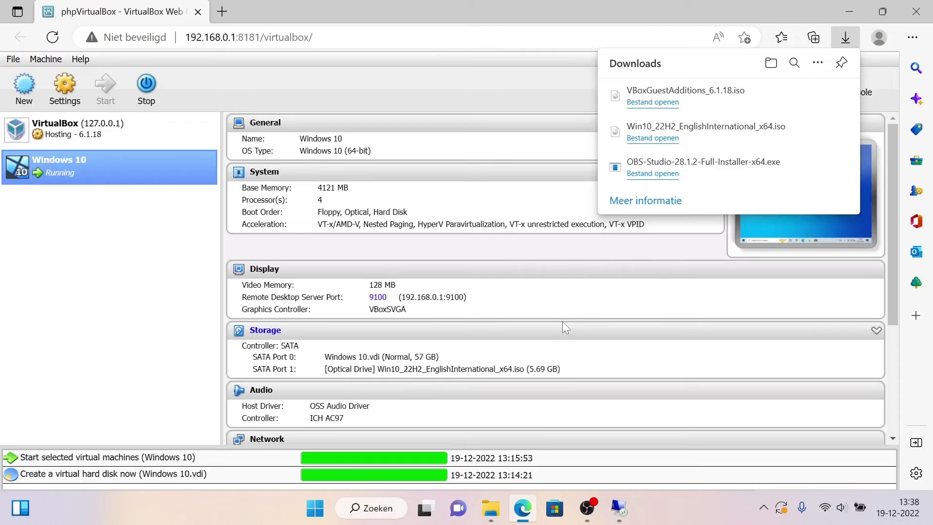
Step: Copy VBoxGuestAdditions_6.1.18 from the Downloads folder to the NAS public folder and return to phpVirtualBox
{"action": "mouse_move", "coordinate": [502, 512]}
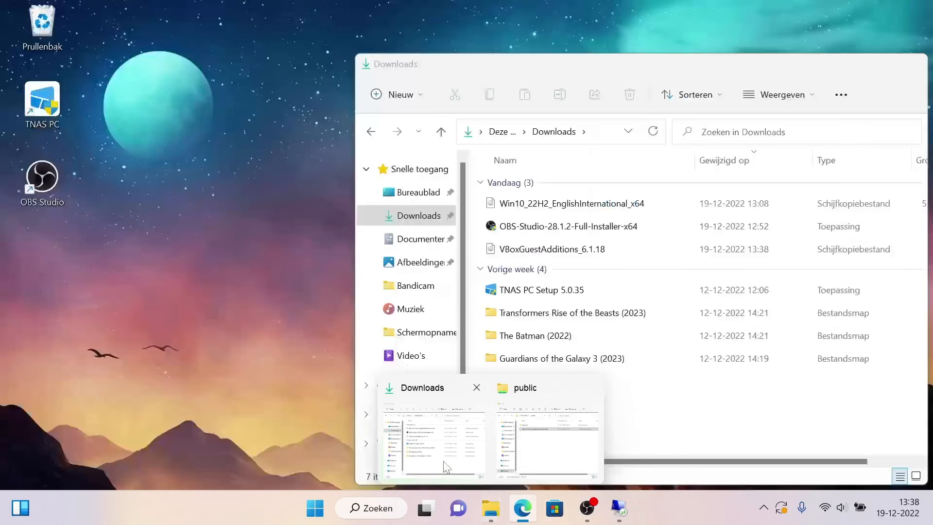
{"action": "left_click", "coordinate": [445, 460]}
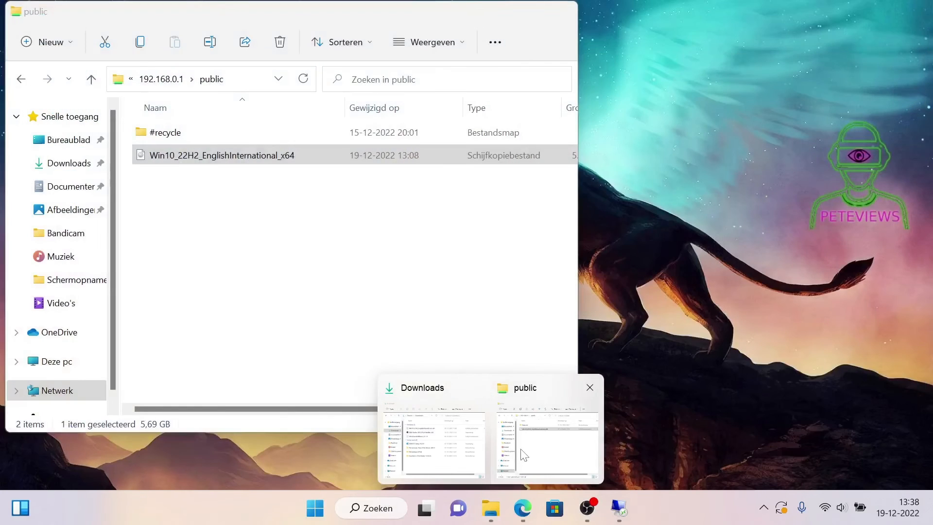
{"action": "left_click", "coordinate": [523, 452]}
{"action": "left_click", "coordinate": [630, 412]}
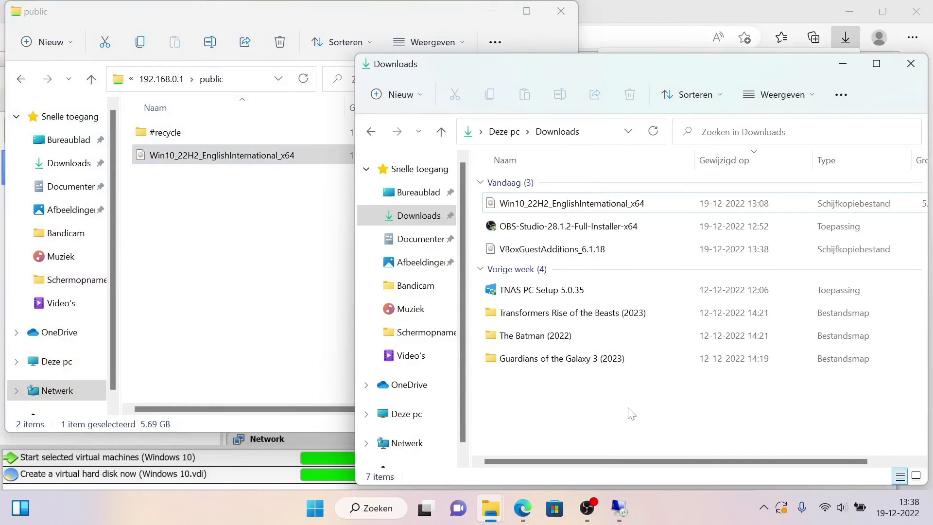
{"action": "left_click", "coordinate": [564, 253]}
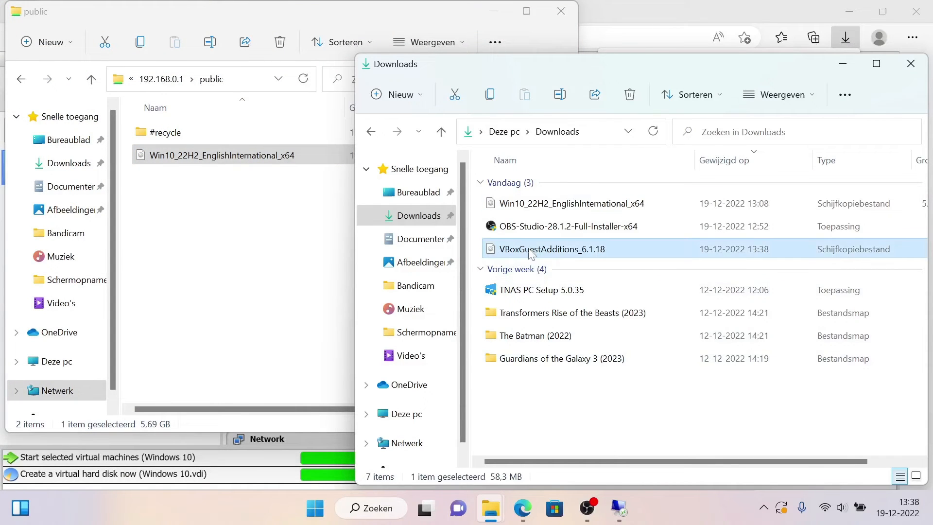
{"action": "left_click_drag", "start_coordinate": [528, 253], "coordinate": [246, 293]}
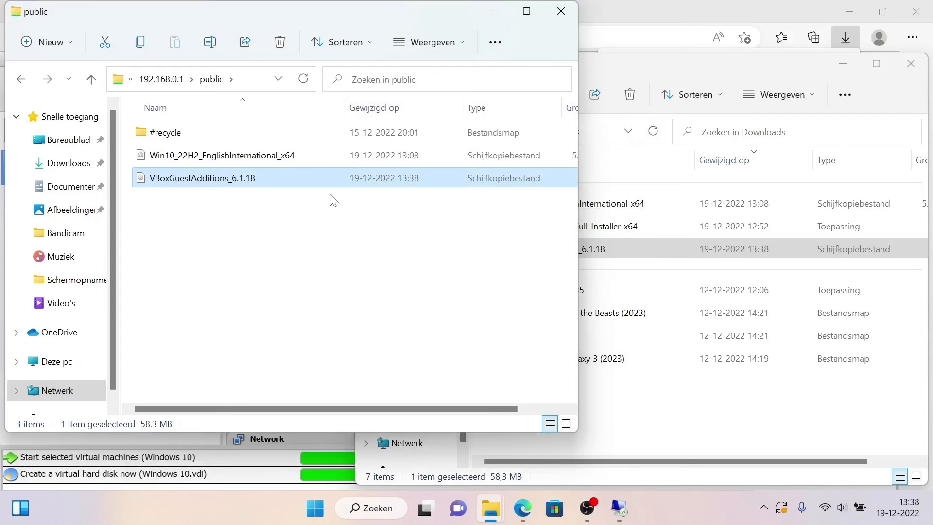
{"action": "left_click", "coordinate": [609, 7]}
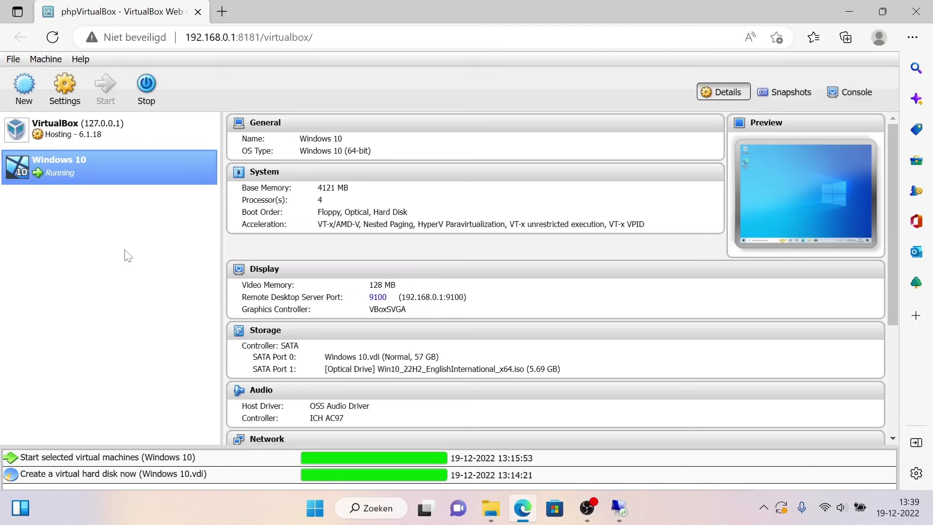
Step: Insert VBoxGuestAdditions_6.1.18.iso from the Volume1 public folder into the Windows 10 machine's optical drive
{"action": "left_click", "coordinate": [64, 90]}
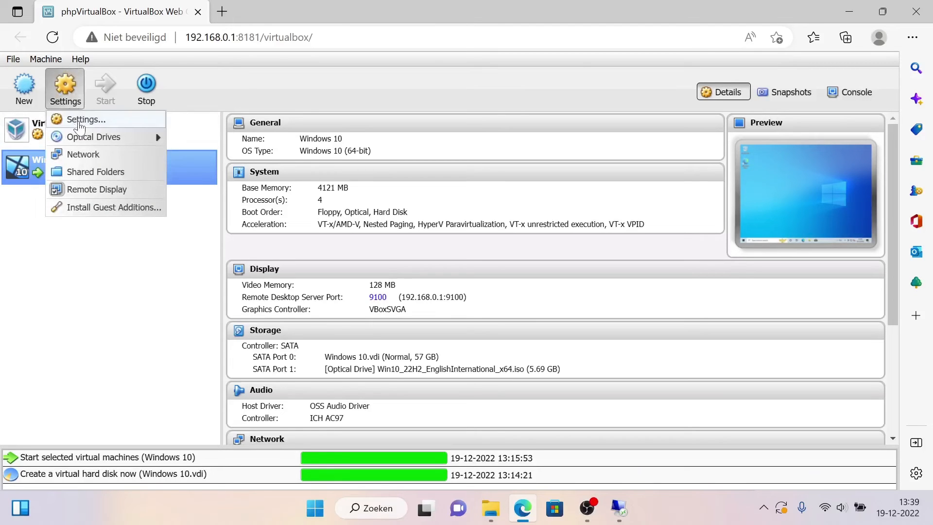
{"action": "mouse_move", "coordinate": [82, 136]}
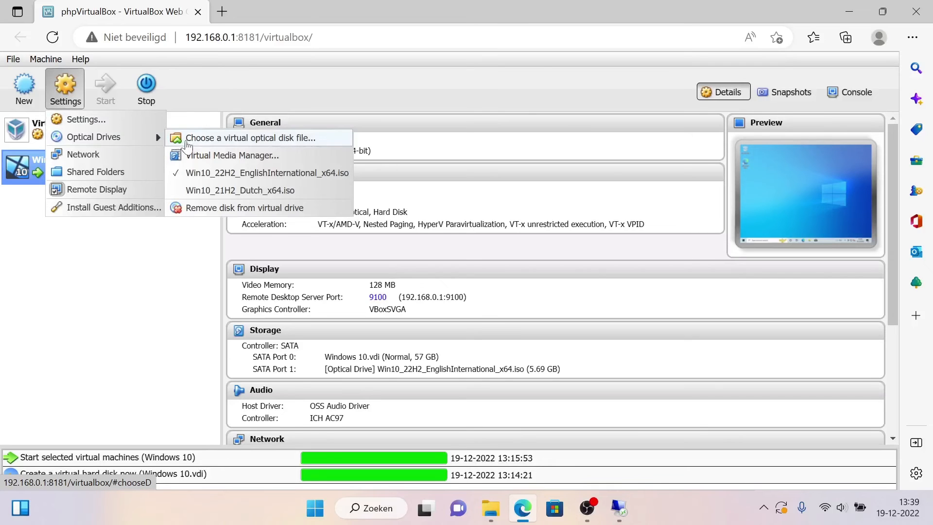
{"action": "left_click", "coordinate": [188, 141]}
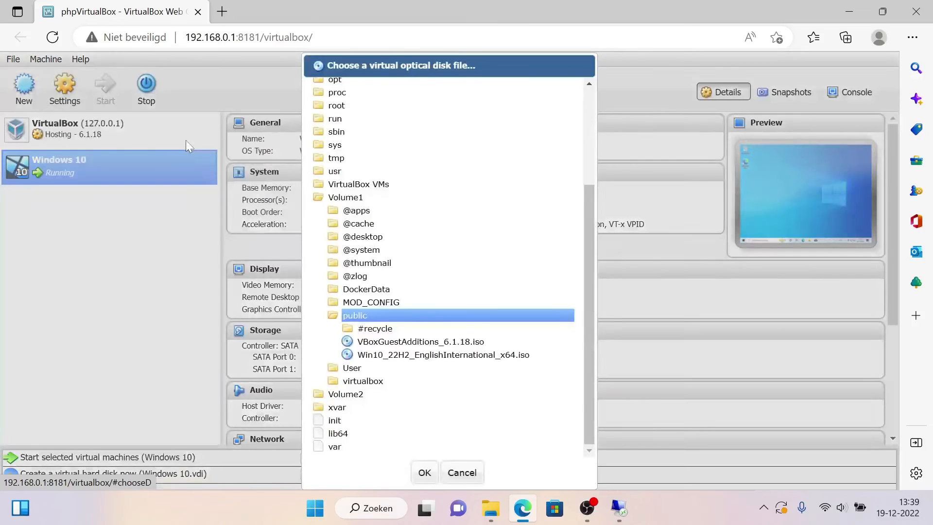
{"action": "left_click", "coordinate": [384, 342]}
{"action": "left_click", "coordinate": [424, 472]}
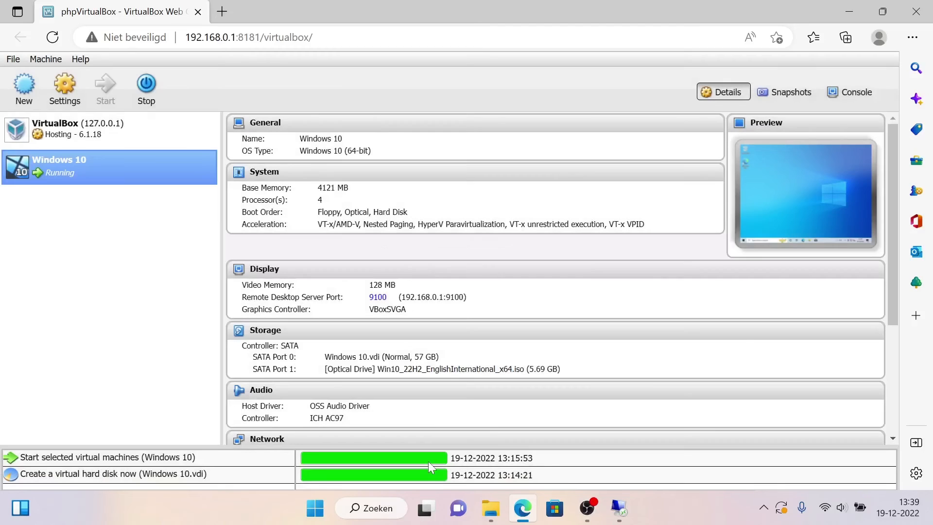
Step: Switch to the Remote Desktop session and open the VirtualBox Guest Additions CD drive (D:) in the virtual machine's File Explorer
{"action": "left_click", "coordinate": [633, 510]}
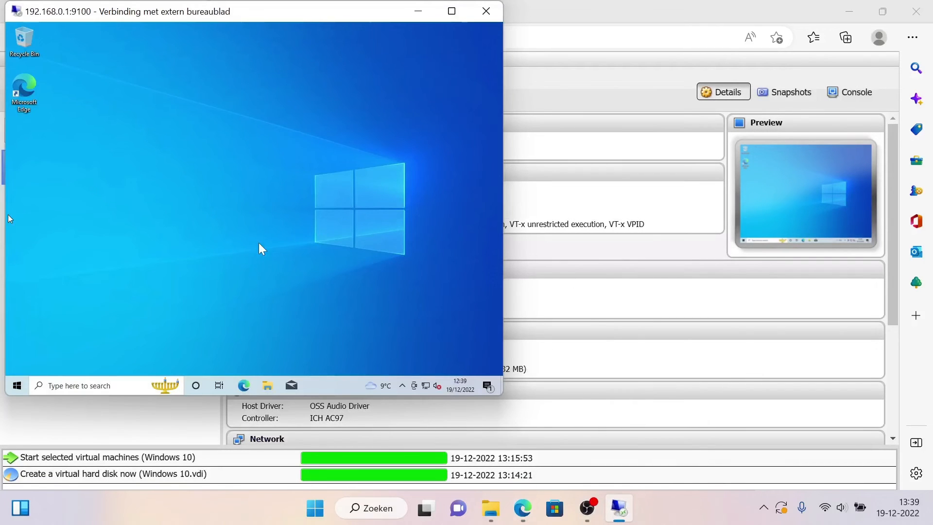
{"action": "left_click", "coordinate": [15, 386]}
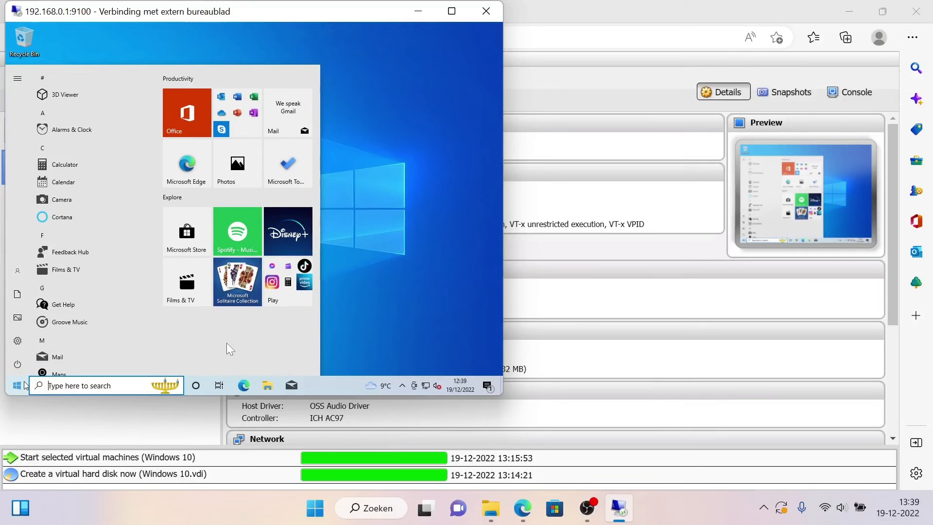
{"action": "type", "text": "explorer"}
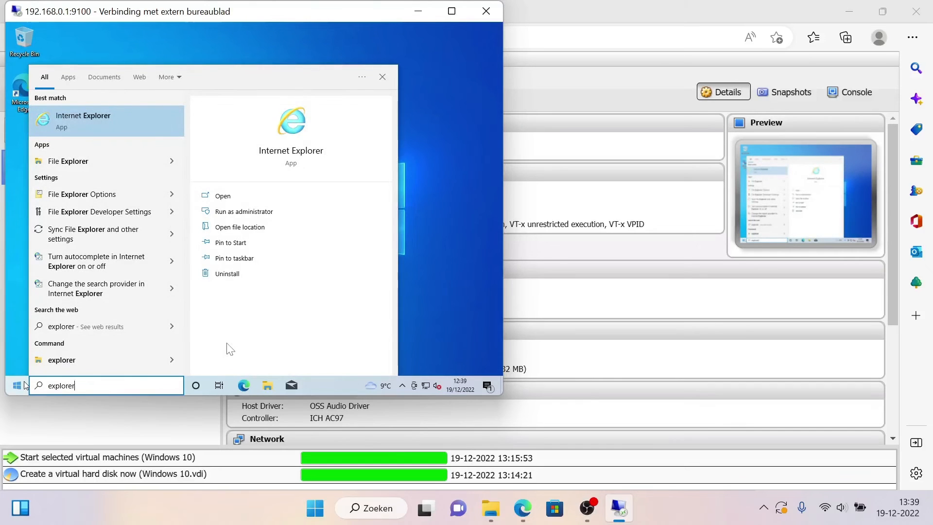
{"action": "key", "text": "Down"}
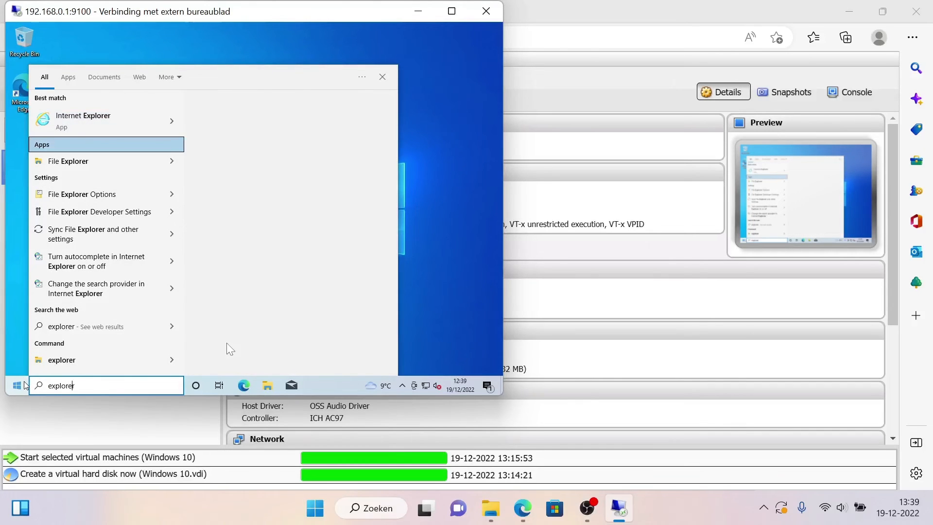
{"action": "key", "text": "Down"}
{"action": "key", "text": "Return"}
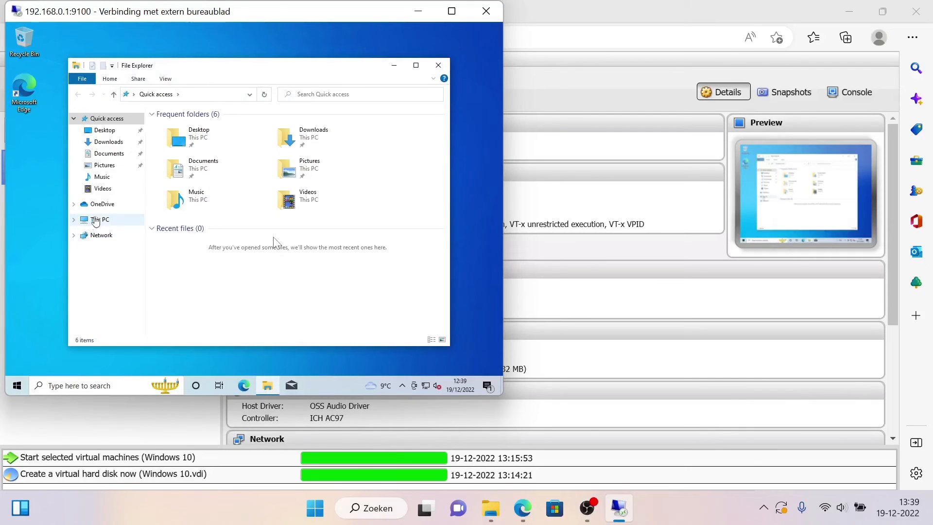
{"action": "left_click", "coordinate": [96, 220]}
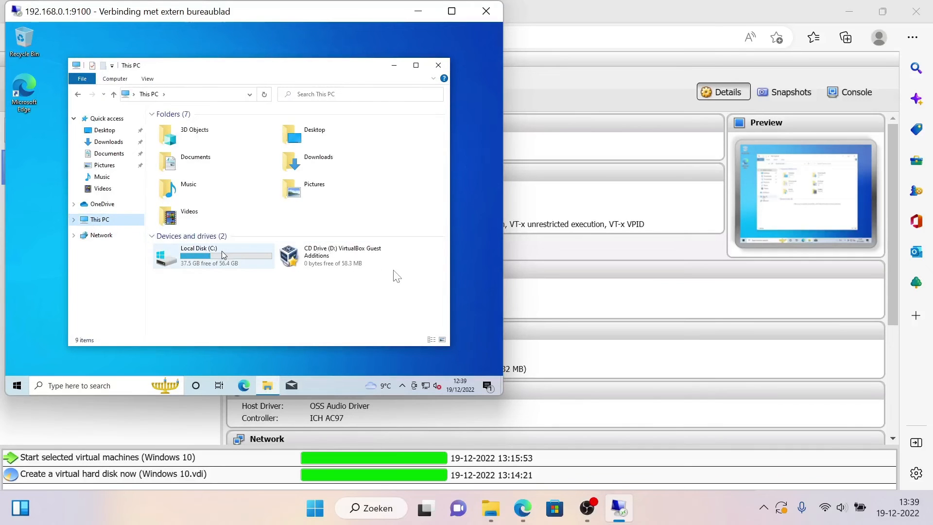
{"action": "double_click", "coordinate": [297, 262]}
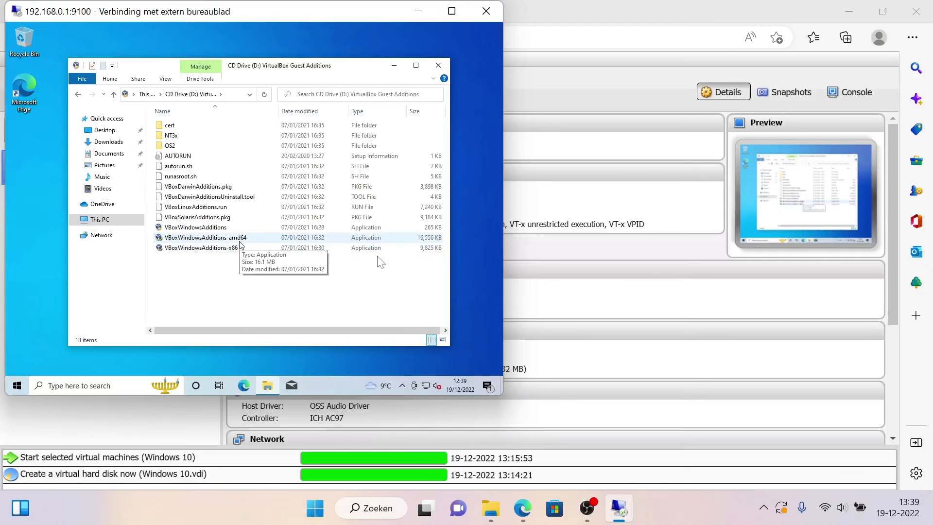
Step: Run VBoxWindowsAdditions-amd64 with administrator approval, install Guest Additions with the default folder and components, and reboot immediately
{"action": "left_click", "coordinate": [240, 242]}
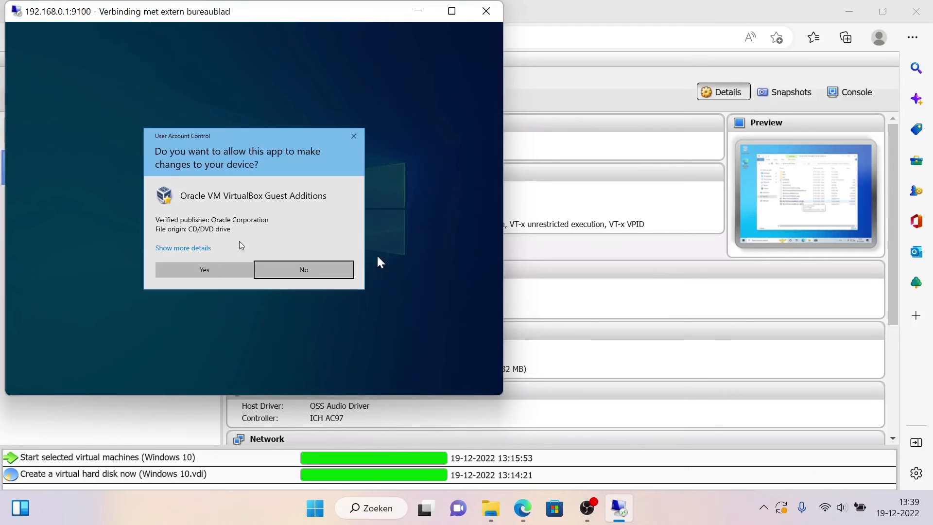
{"action": "left_click", "coordinate": [217, 270]}
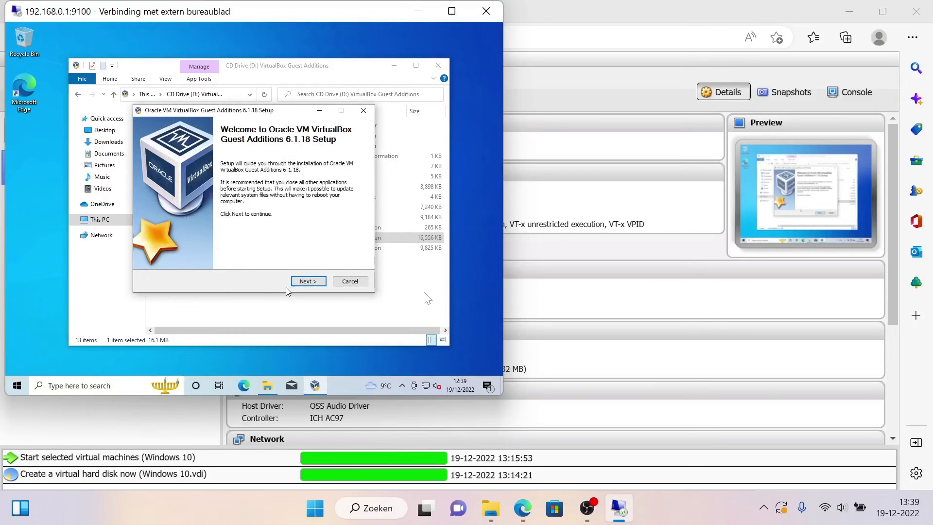
{"action": "left_click", "coordinate": [298, 282]}
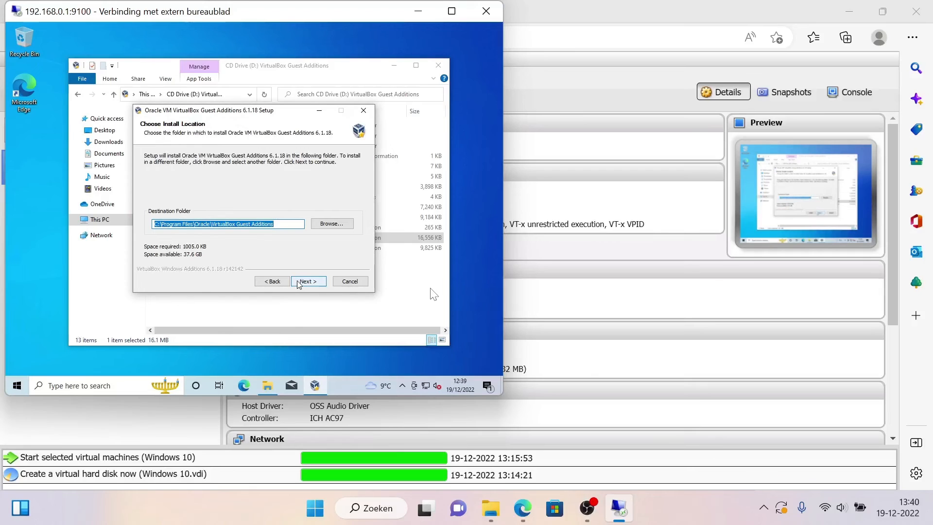
{"action": "left_click", "coordinate": [298, 282]}
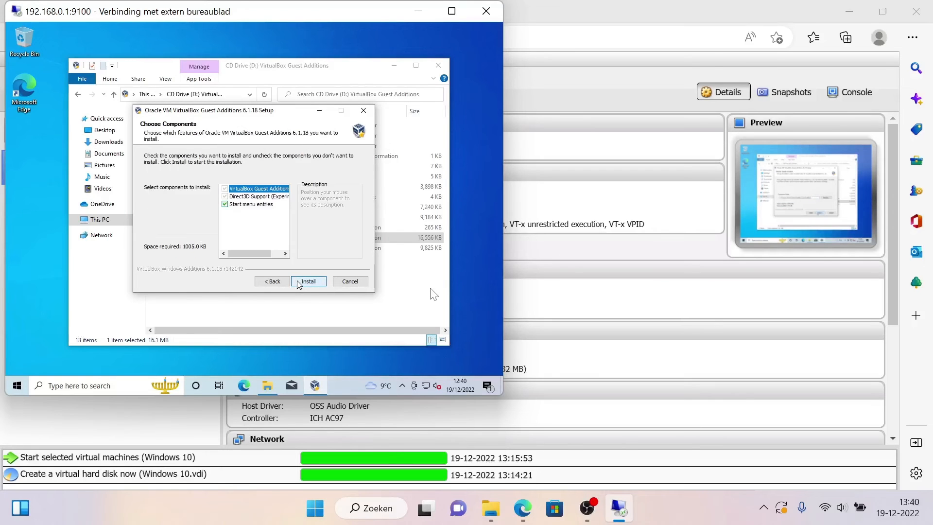
{"action": "left_click", "coordinate": [298, 282]}
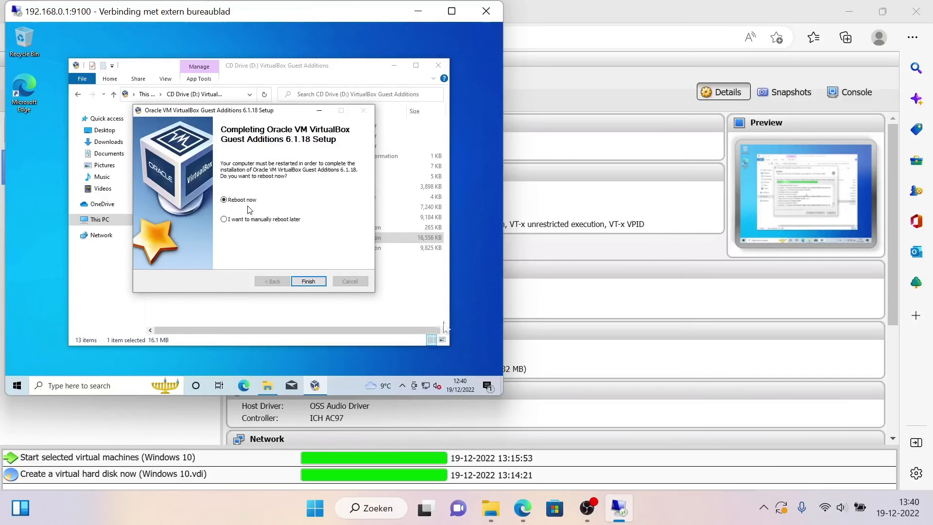
{"action": "left_click", "coordinate": [308, 281]}
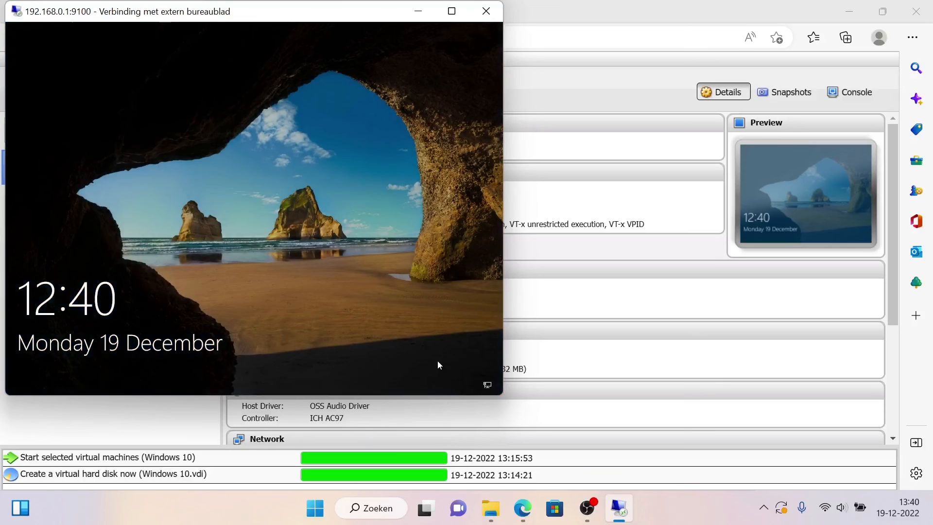
Step: Sign in to the restarted Windows 10 virtual machine with the account password
{"action": "left_click", "coordinate": [438, 361]}
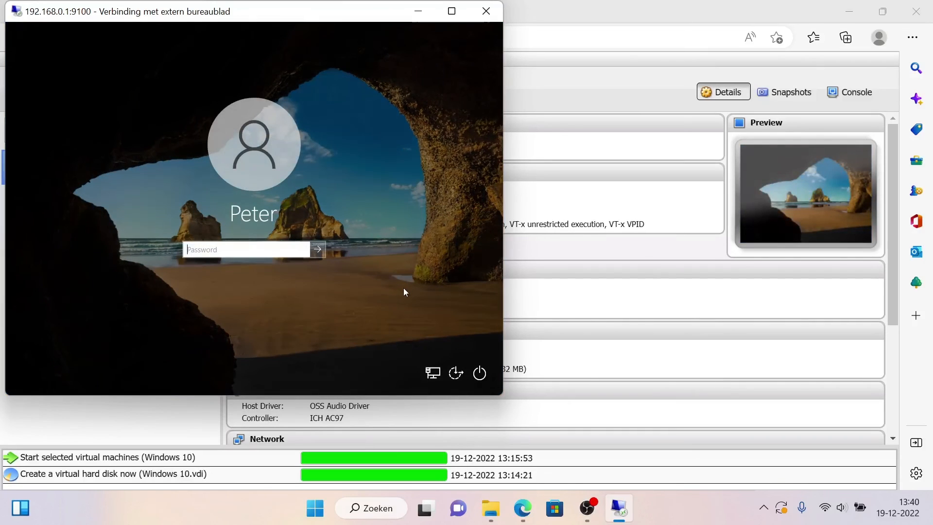
{"action": "type", "text": "••"}
{"action": "key", "text": "Return"}
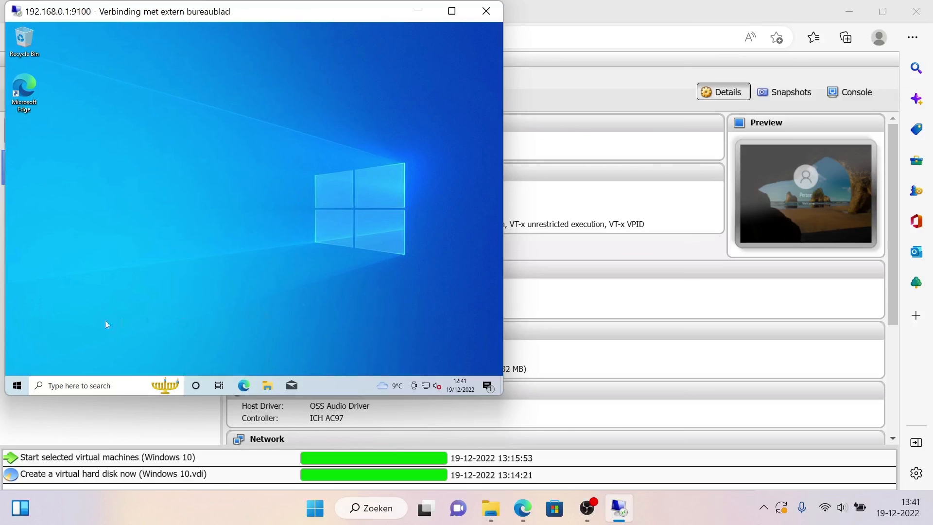
Step: Search for paint in the virtual machine and open the Paint app
{"action": "left_click", "coordinate": [17, 386]}
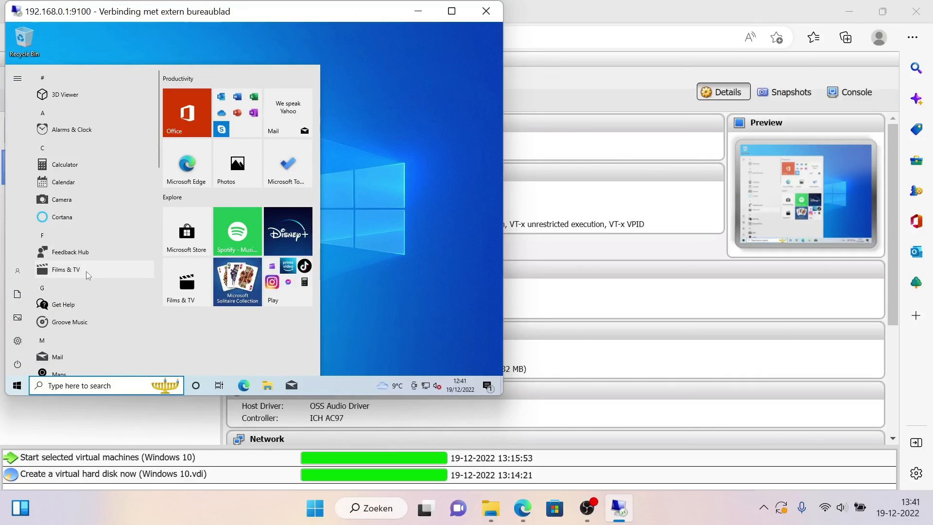
{"action": "scroll", "coordinate": [86, 271], "scroll_direction": "down", "scroll_amount": 10}
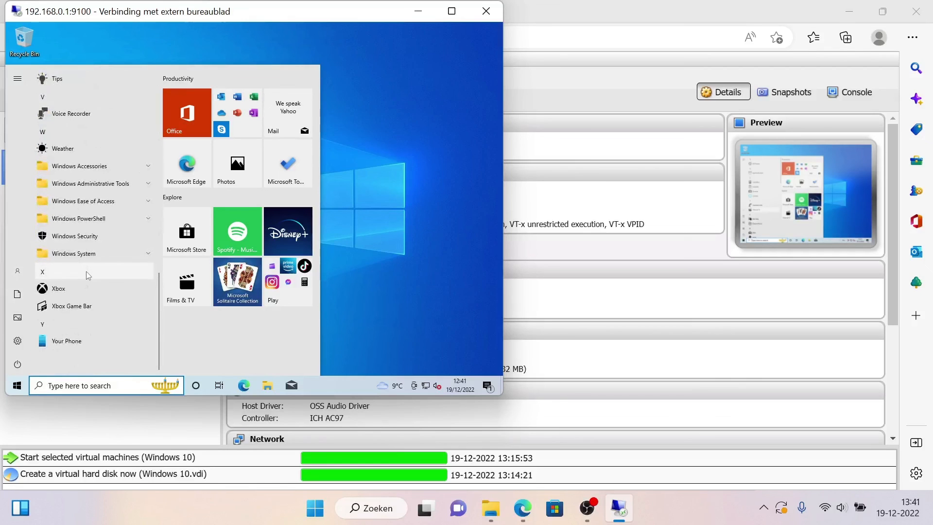
{"action": "type", "text": "paint"}
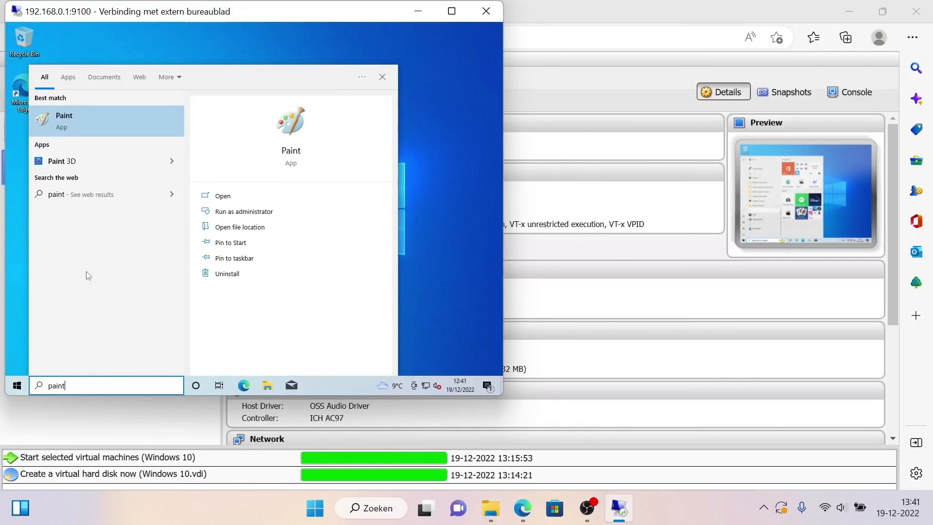
{"action": "left_click", "coordinate": [143, 123]}
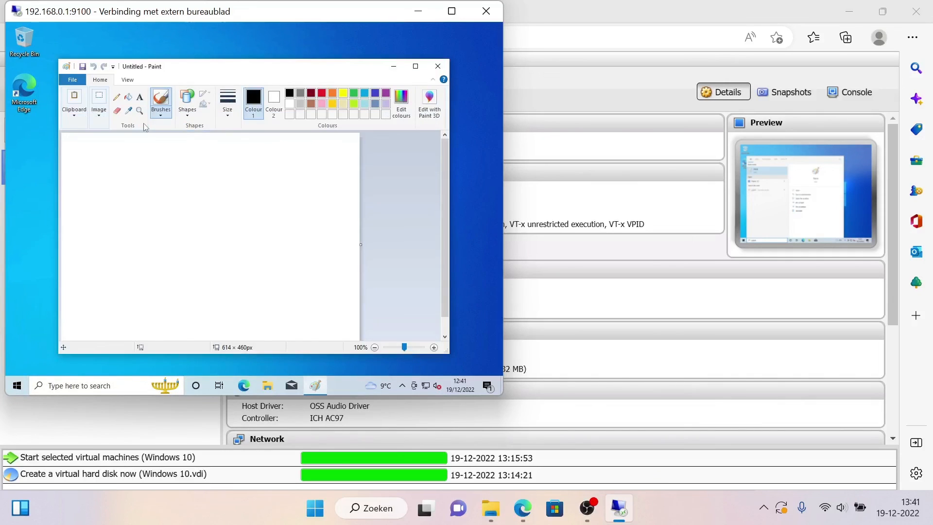
Step: Write TNAS freehand in black across the upper part of the Paint canvas with the Pencil tool
{"action": "left_click", "coordinate": [117, 97]}
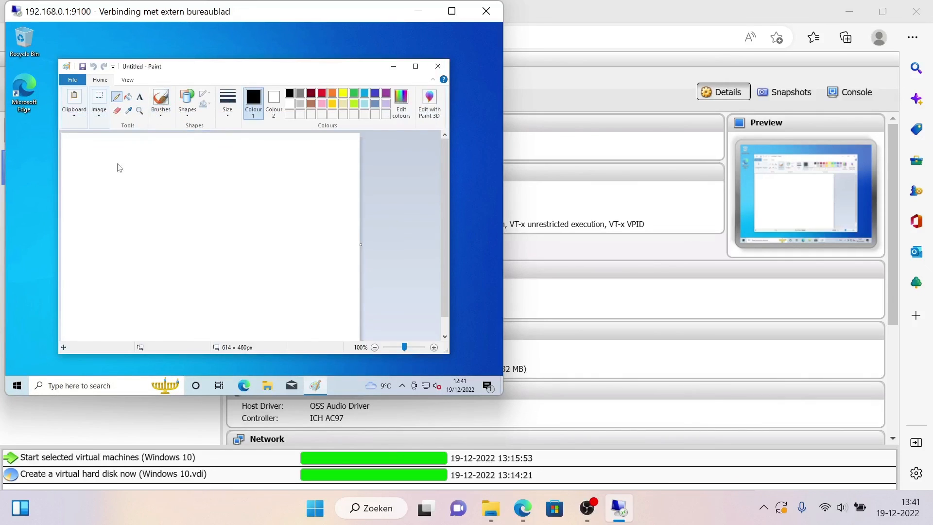
{"action": "left_click_drag", "start_coordinate": [115, 165], "coordinate": [168, 163]}
{"action": "left_click_drag", "start_coordinate": [142, 165], "coordinate": [139, 215]}
{"action": "left_click_drag", "start_coordinate": [184, 158], "coordinate": [172, 216]}
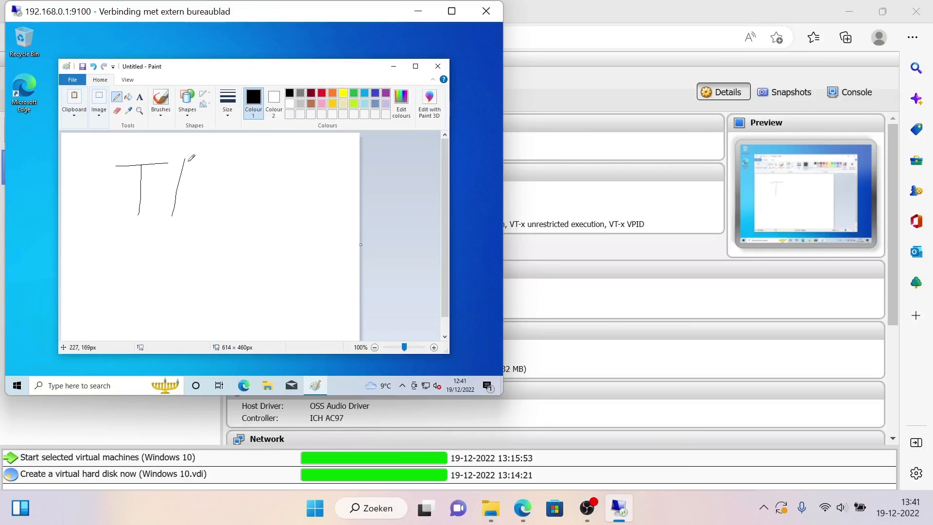
{"action": "mouse_move", "coordinate": [184, 159]}
{"action": "left_mouse_down"}
{"action": "mouse_move", "coordinate": [206, 213]}
{"action": "mouse_move", "coordinate": [222, 164]}
{"action": "left_mouse_up"}
{"action": "mouse_move", "coordinate": [227, 208]}
{"action": "left_mouse_down"}
{"action": "mouse_move", "coordinate": [251, 163]}
{"action": "mouse_move", "coordinate": [268, 212]}
{"action": "mouse_move", "coordinate": [242, 186]}
{"action": "mouse_move", "coordinate": [315, 174]}
{"action": "mouse_move", "coordinate": [292, 183]}
{"action": "mouse_move", "coordinate": [322, 191]}
{"action": "mouse_move", "coordinate": [291, 216]}
{"action": "mouse_move", "coordinate": [283, 209]}
{"action": "left_mouse_up"}
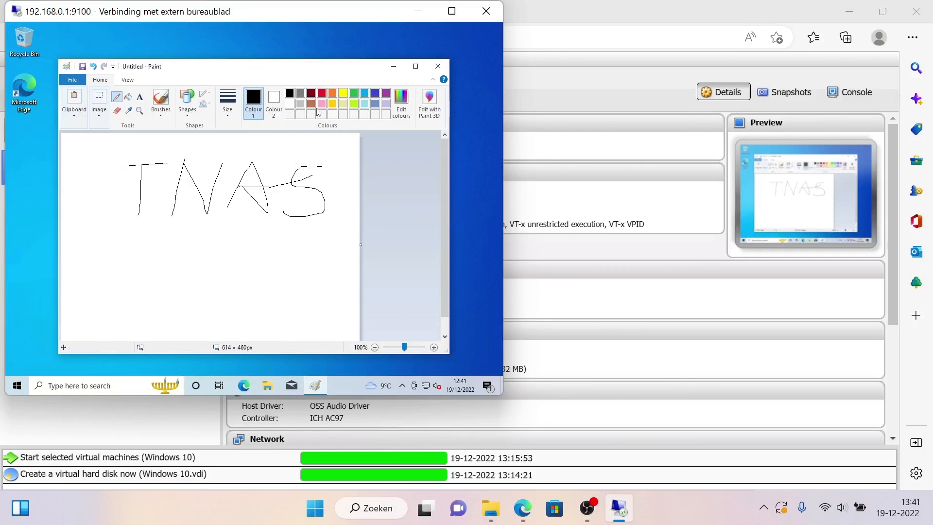
Step: Draw a red freehand squiggle below the TNAS lettering and close Paint without saving the drawing
{"action": "left_click", "coordinate": [322, 94]}
{"action": "mouse_move", "coordinate": [180, 293]}
{"action": "left_mouse_down"}
{"action": "mouse_move", "coordinate": [214, 257]}
{"action": "mouse_move", "coordinate": [207, 262]}
{"action": "mouse_move", "coordinate": [219, 305]}
{"action": "mouse_move", "coordinate": [242, 290]}
{"action": "left_mouse_up"}
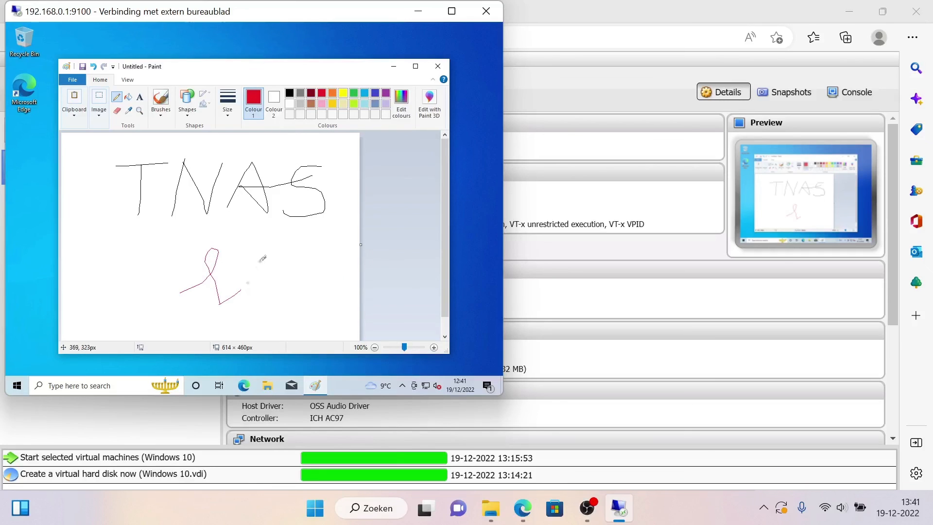
{"action": "left_click", "coordinate": [438, 66]}
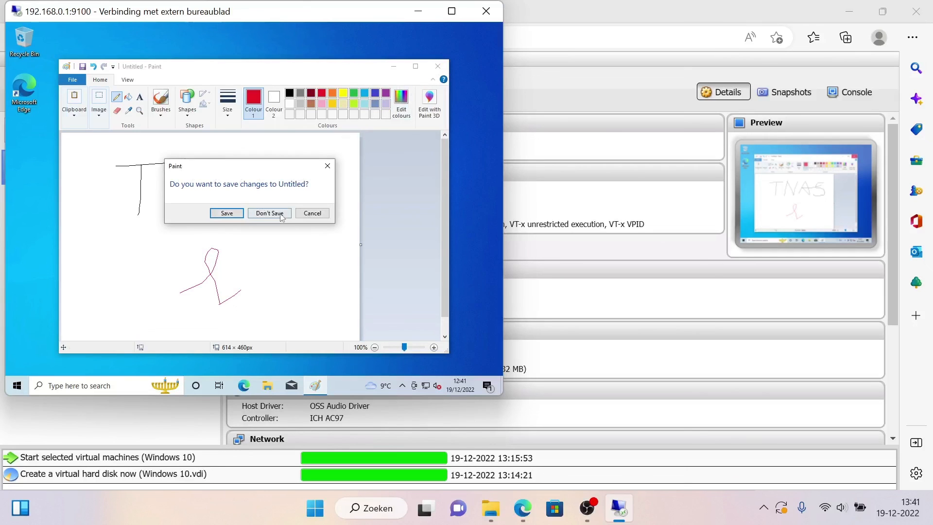
{"action": "left_click", "coordinate": [270, 214]}
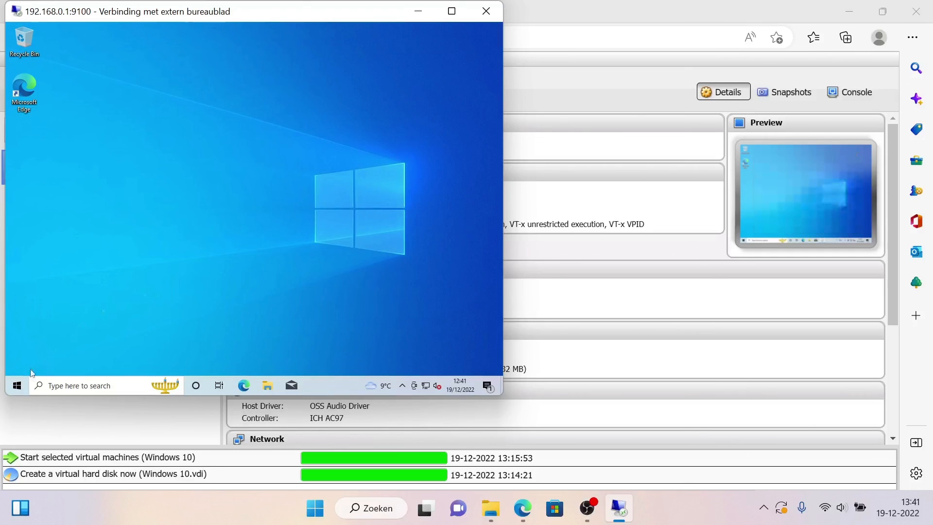